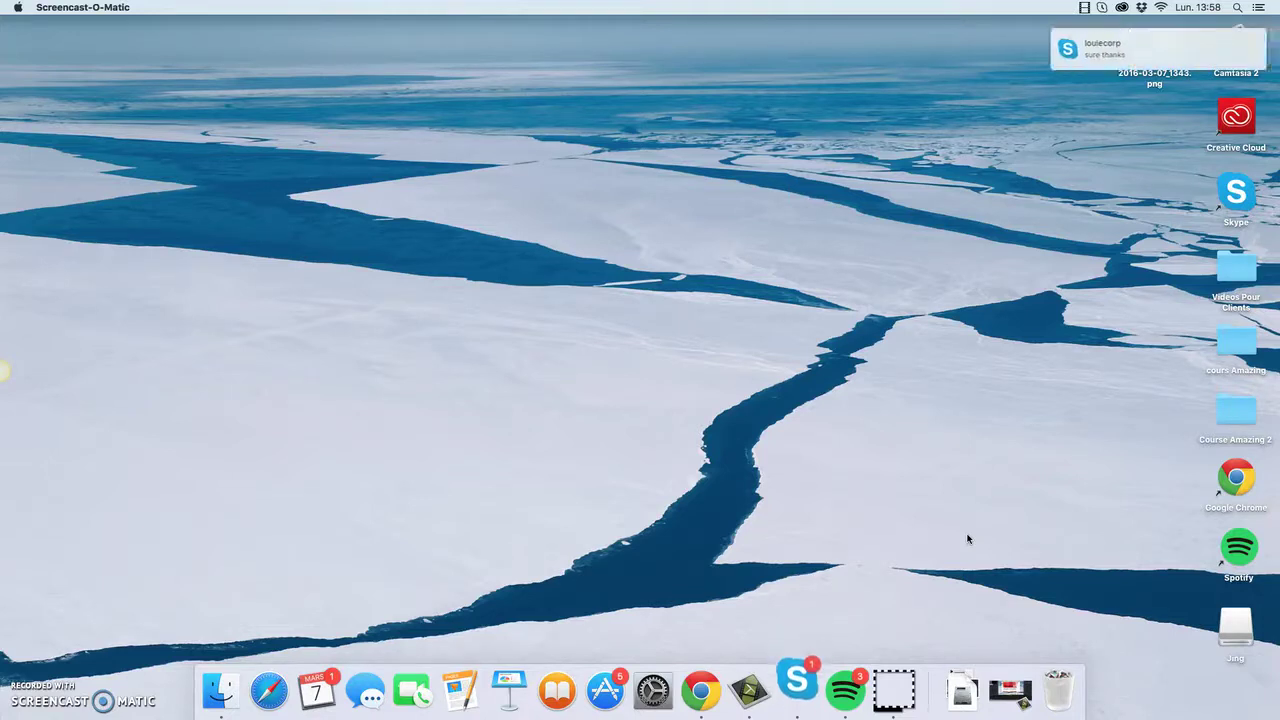
Open the Camtasia recorder and start a full-screen recording with the built-in microphone and the camera off.
click(937, 388)
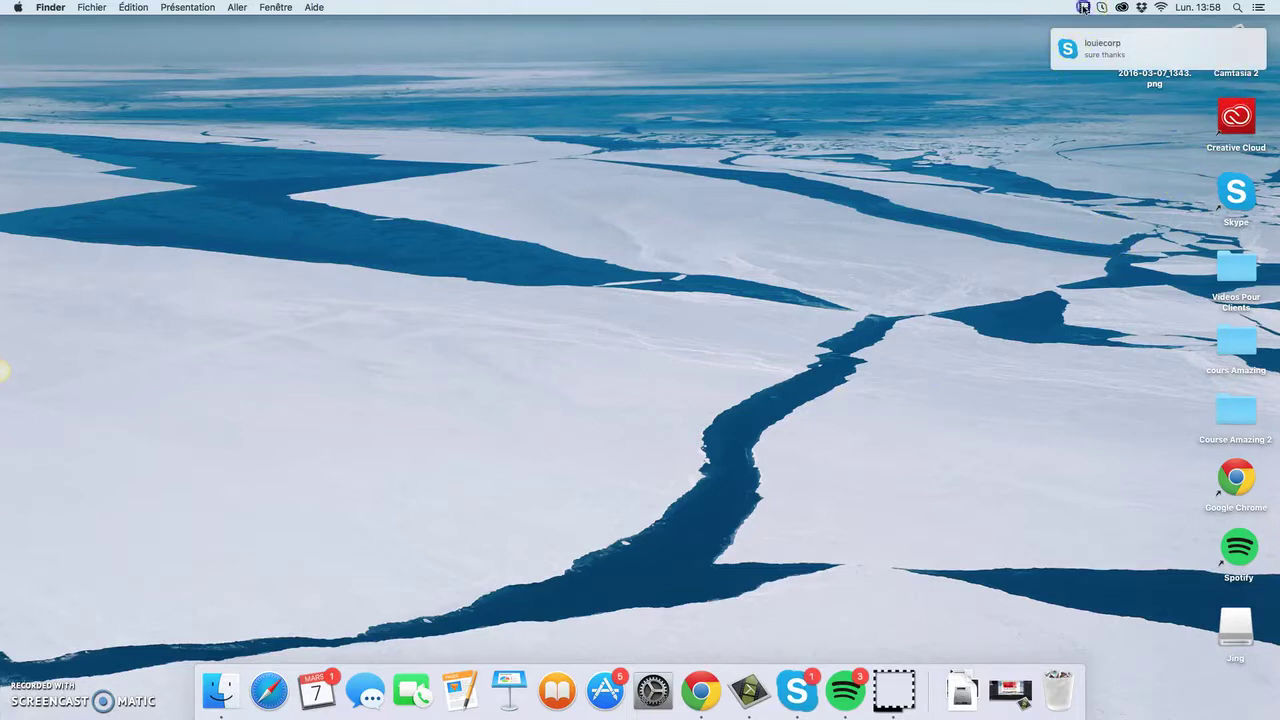
click(1084, 8)
click(1106, 38)
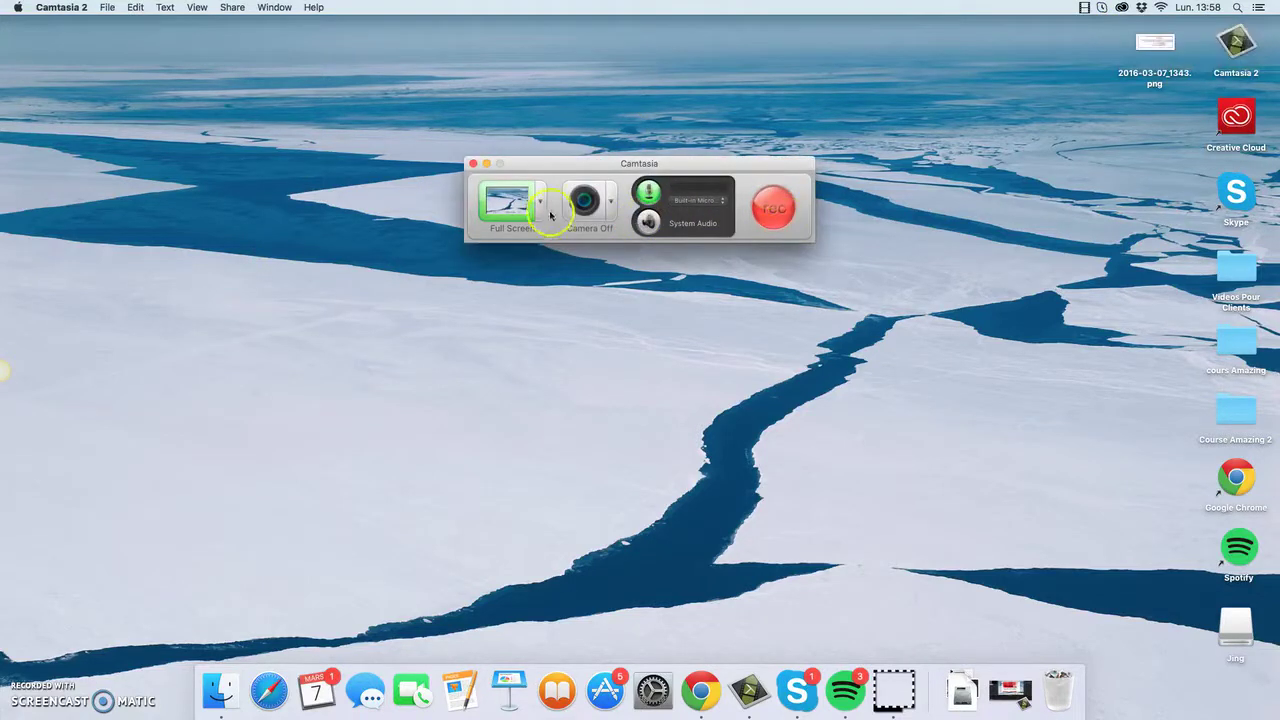
click(770, 208)
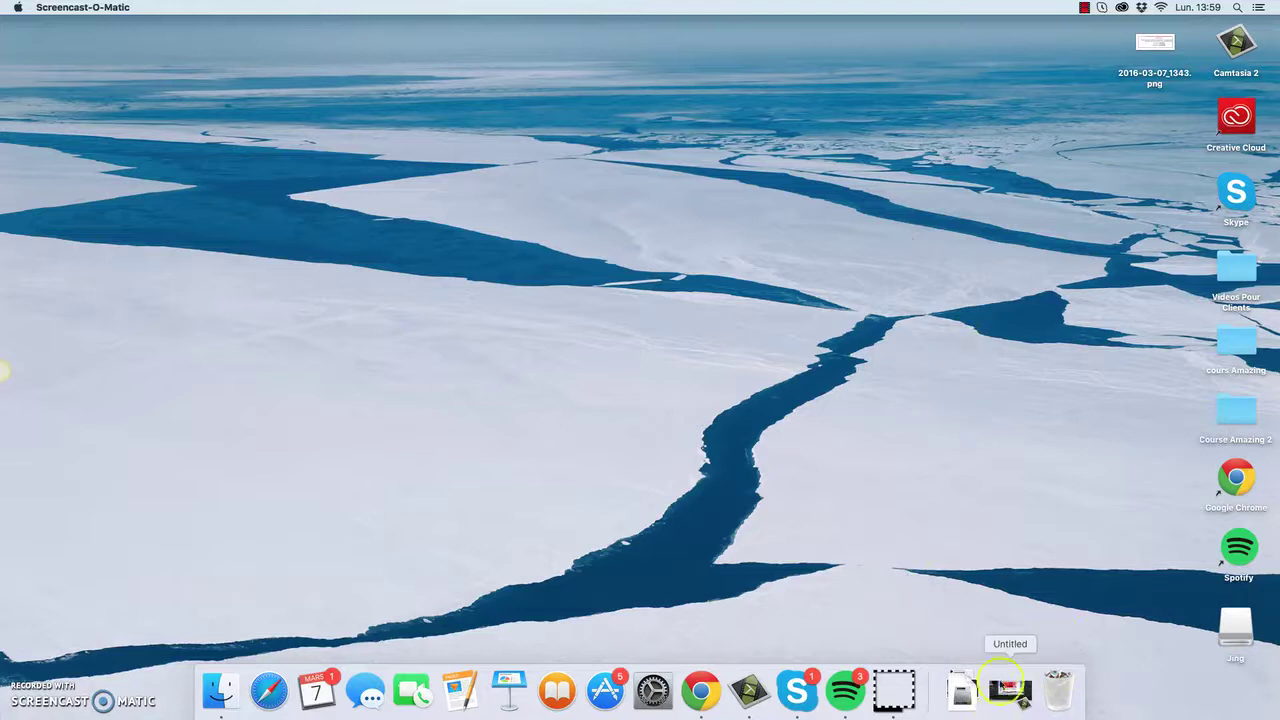
Restore the minimized Untitled project window, reposition it and move the playhead to 0:02:56;00.
click(1008, 688)
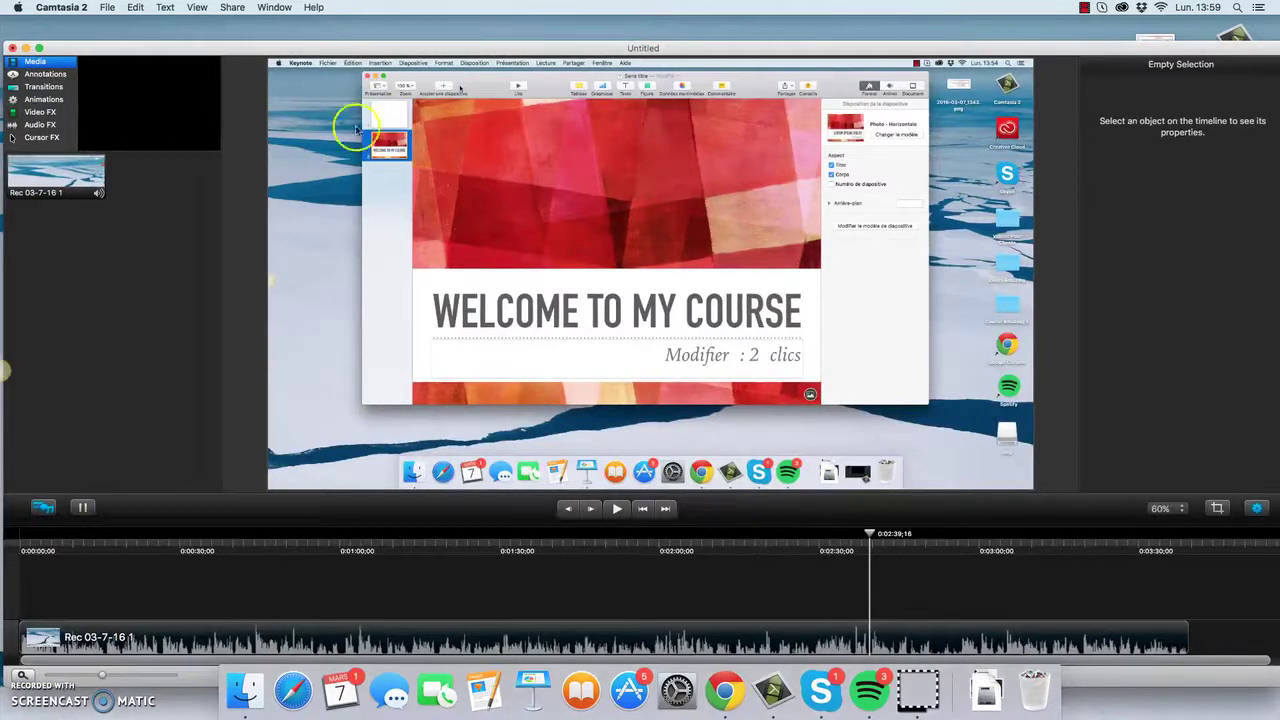
drag(157, 51, 163, 34)
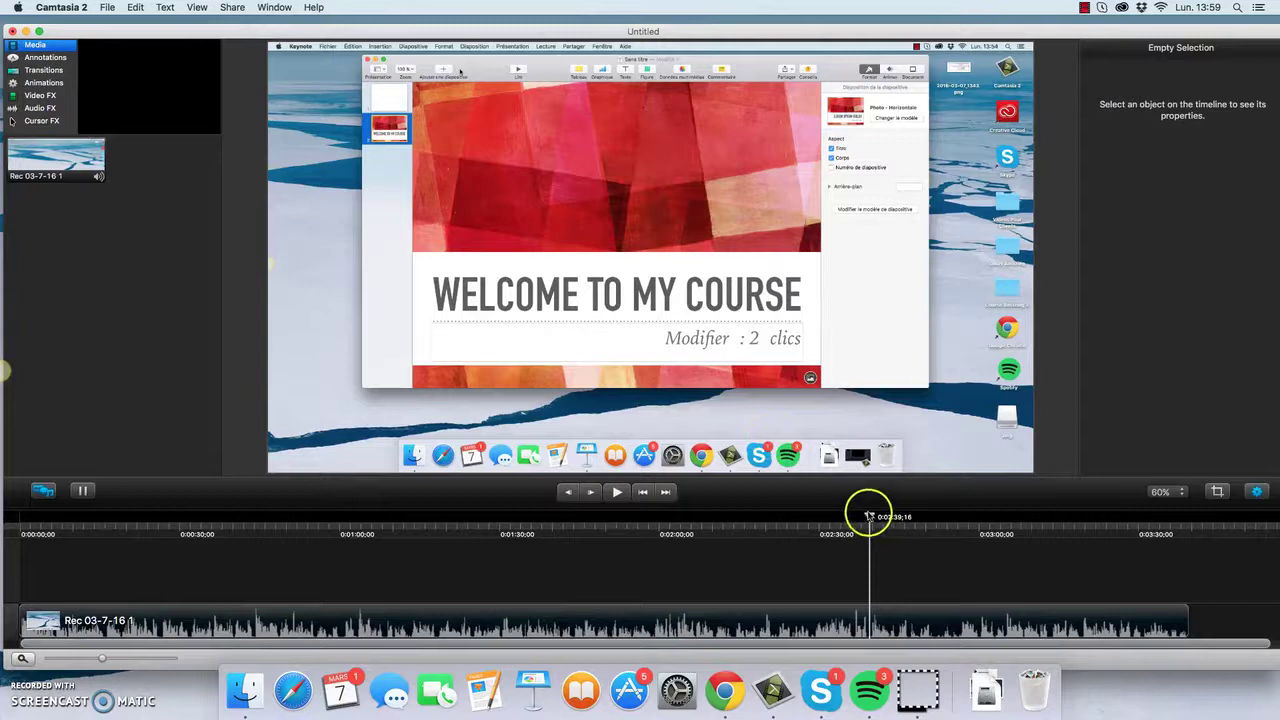
drag(871, 514, 954, 552)
Stop the screen recording and delete its new clip, Rec 03-7-16 2, from the project media.
click(1083, 8)
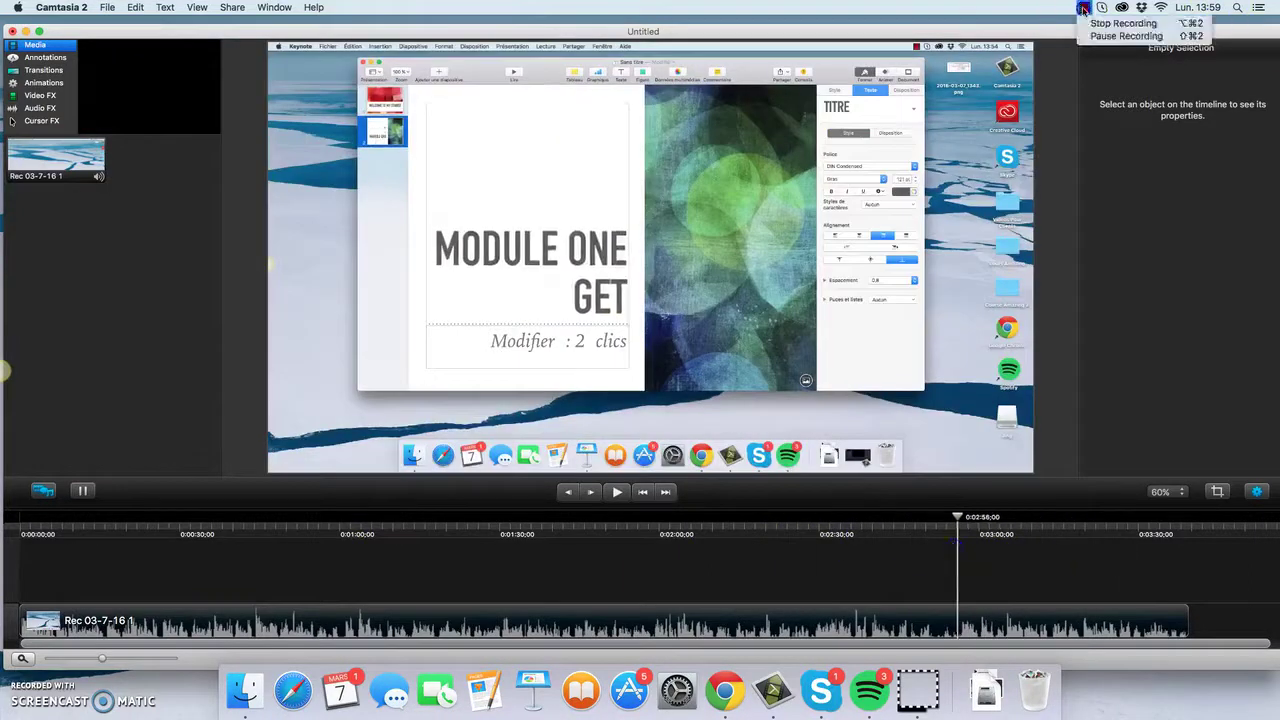
click(1118, 23)
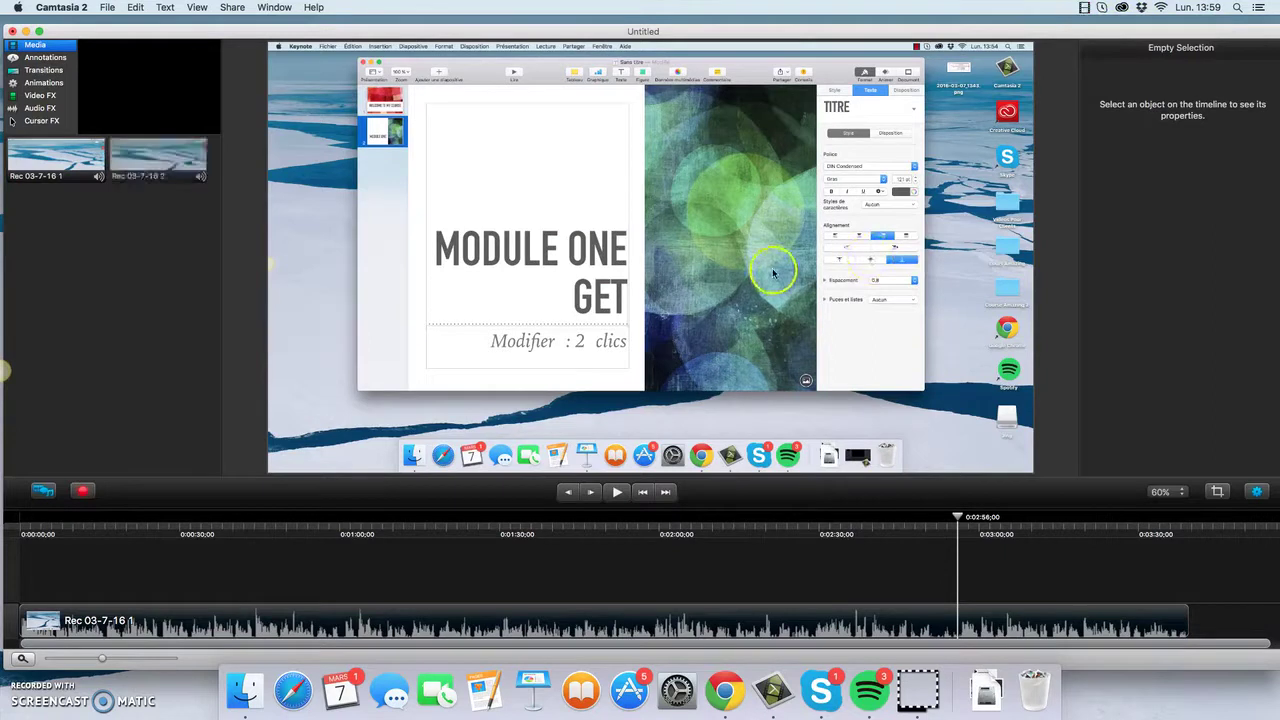
click(163, 172)
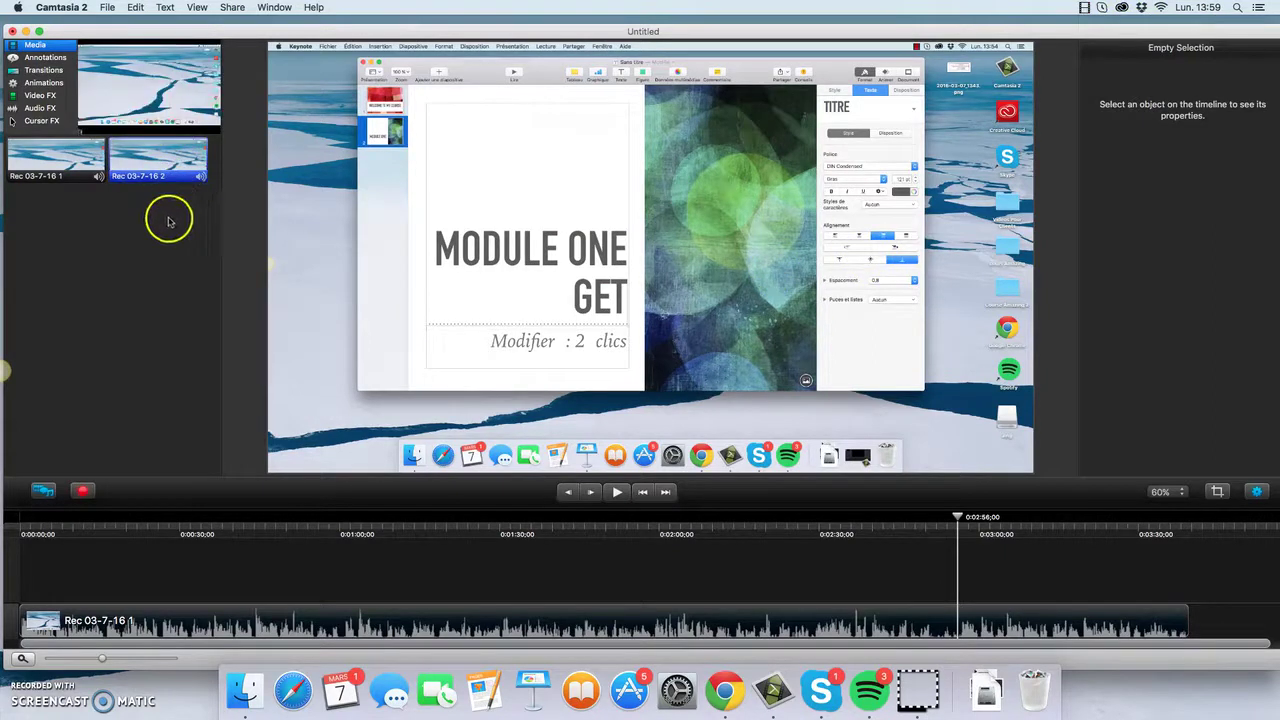
key(Delete)
Review the Rec 03-7-16 1 footage around 0:03:00, 0:01:27 and 0:01:56 on the timeline.
drag(958, 519, 984, 521)
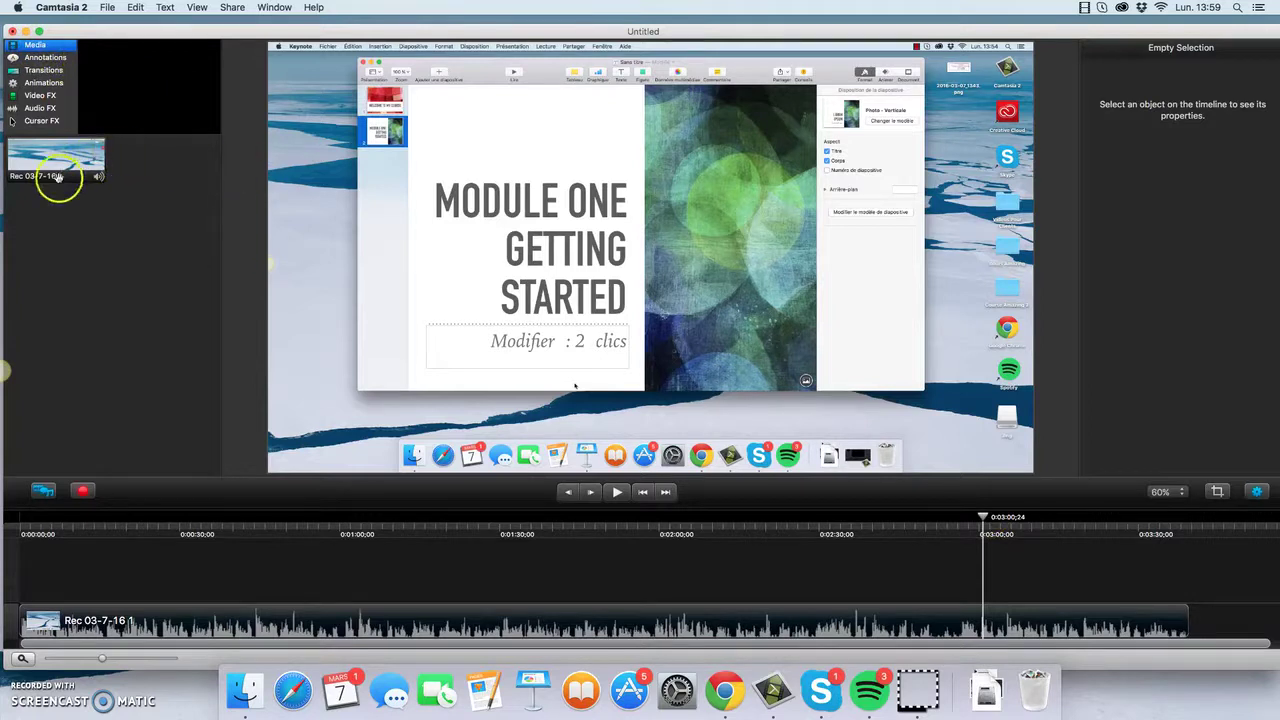
drag(57, 163, 200, 585)
click(488, 534)
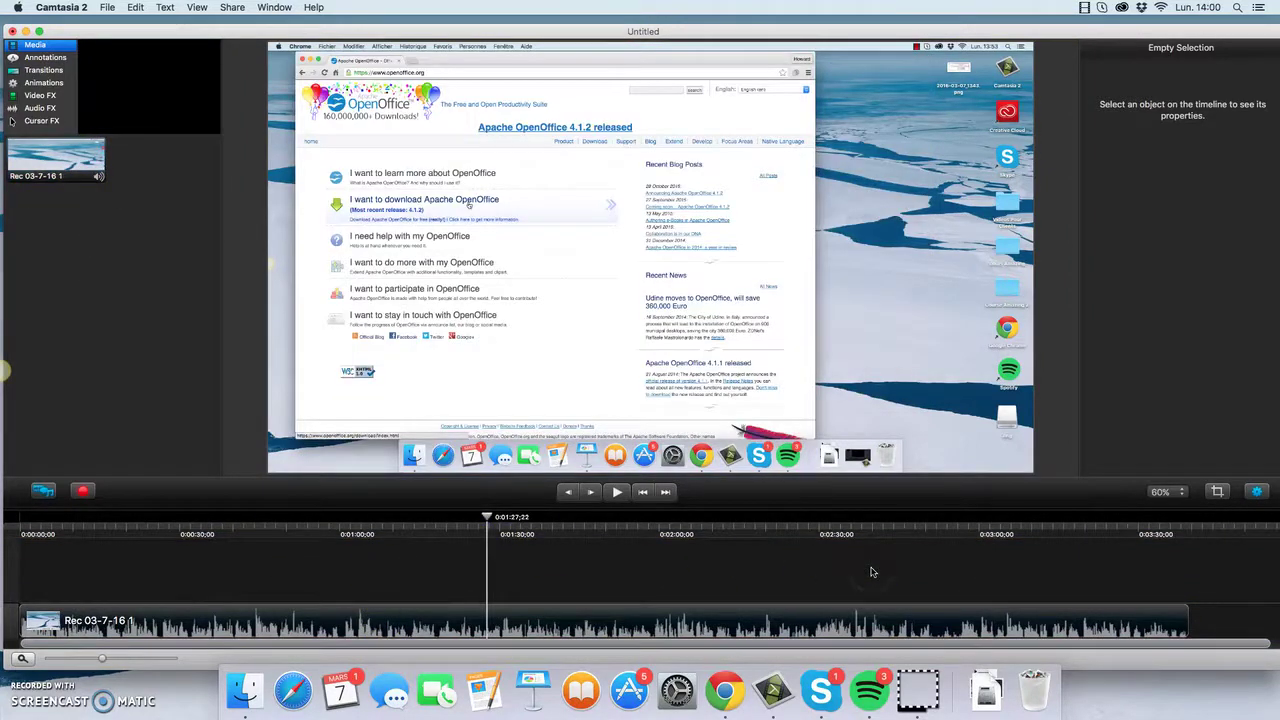
drag(488, 516, 640, 517)
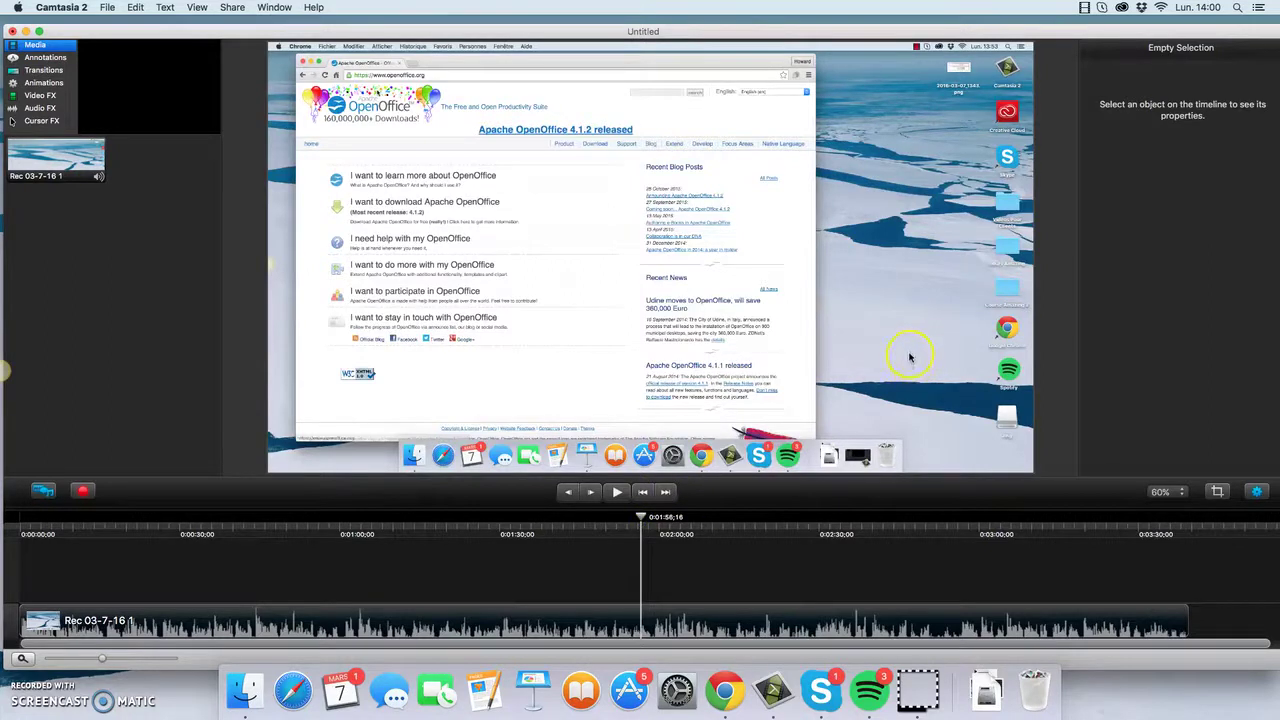
click(1085, 8)
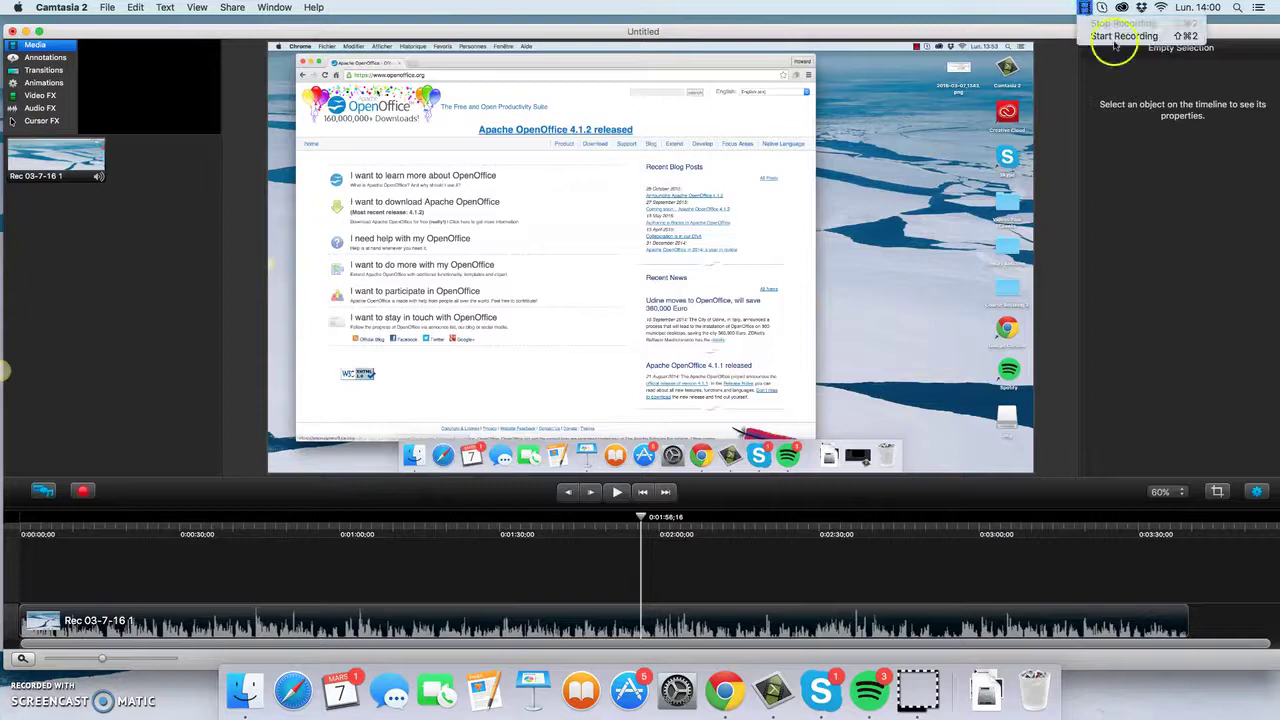
click(1068, 29)
Select the final section of the timeline from about 3:32 to the clip's end, and clear the selection.
drag(690, 518, 1188, 568)
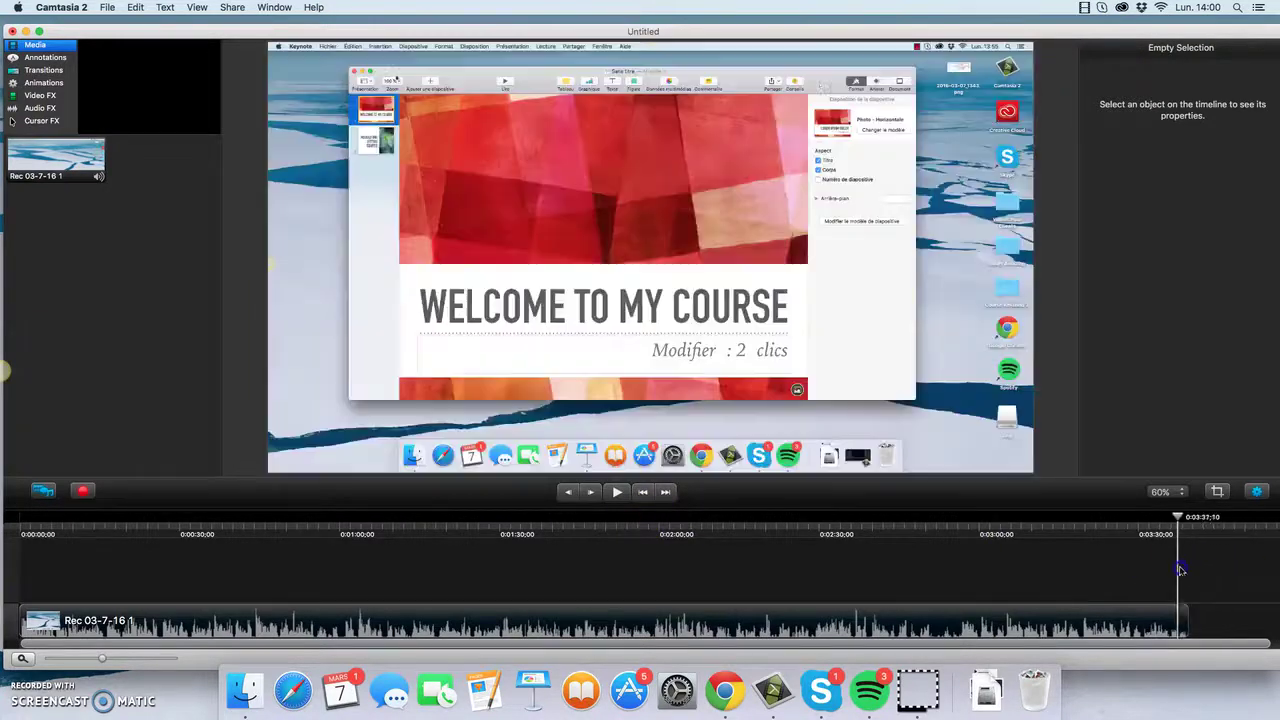
drag(1151, 517, 1100, 522)
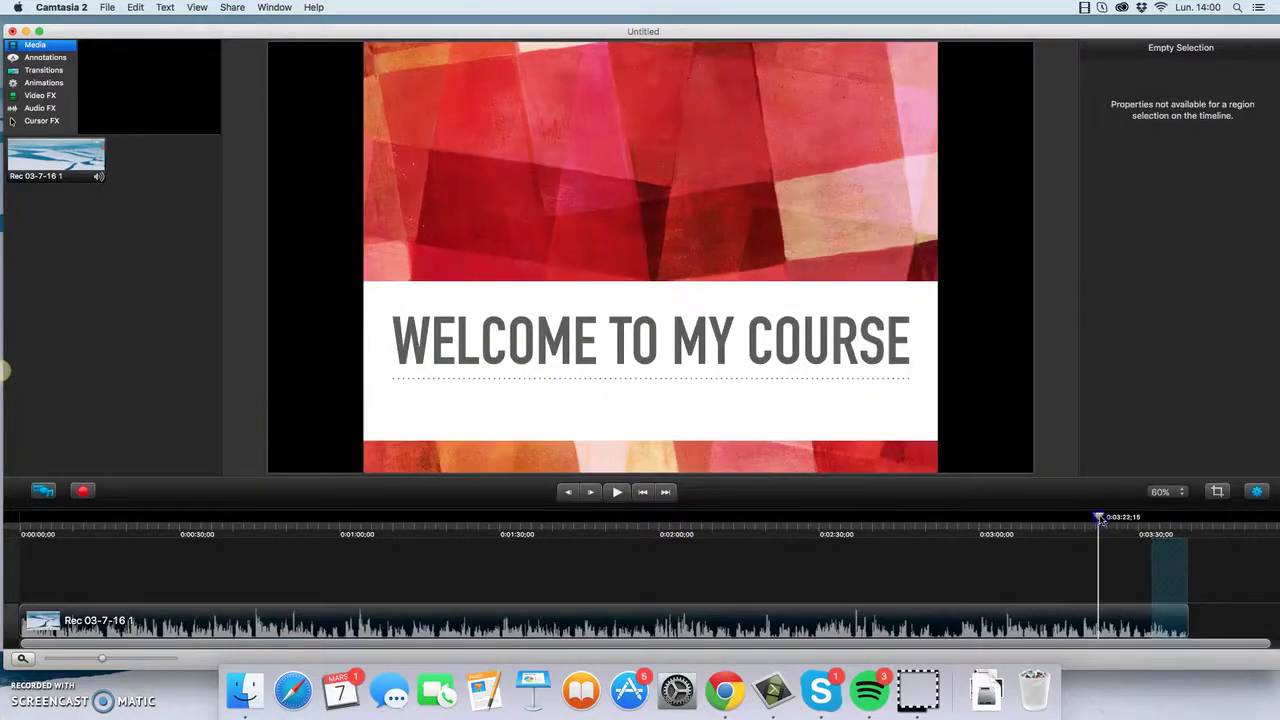
click(1168, 583)
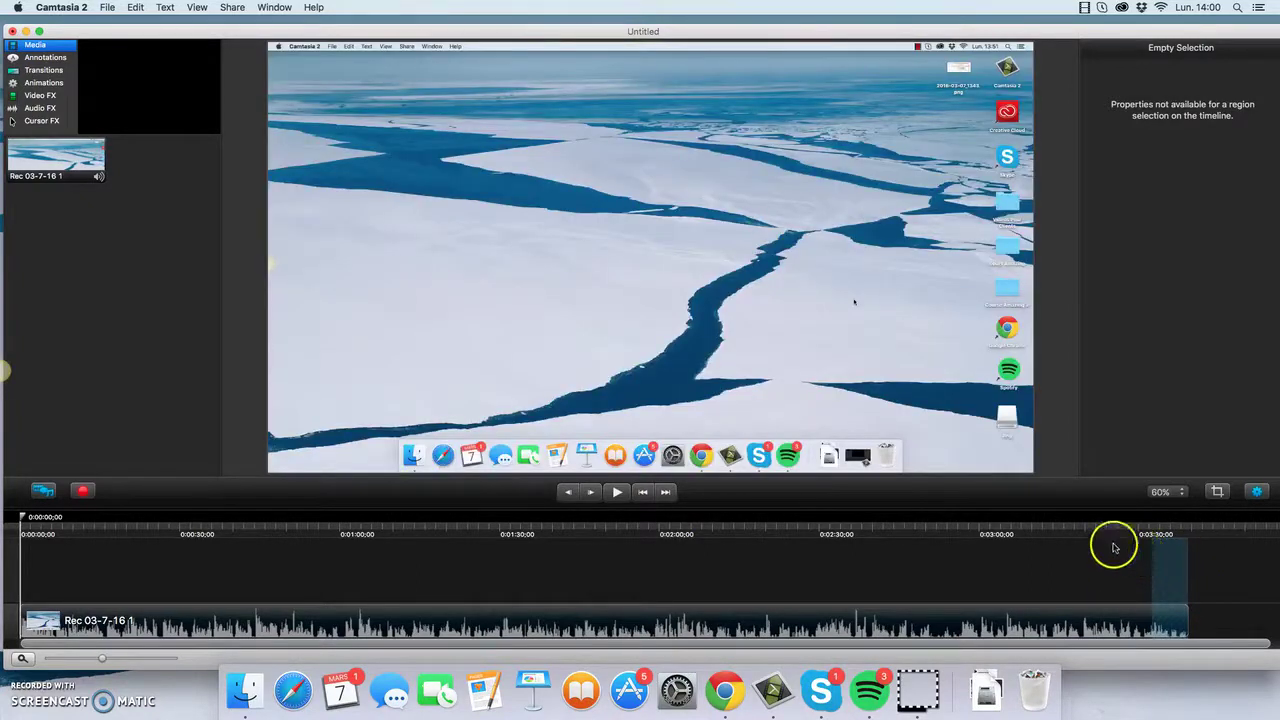
click(1110, 540)
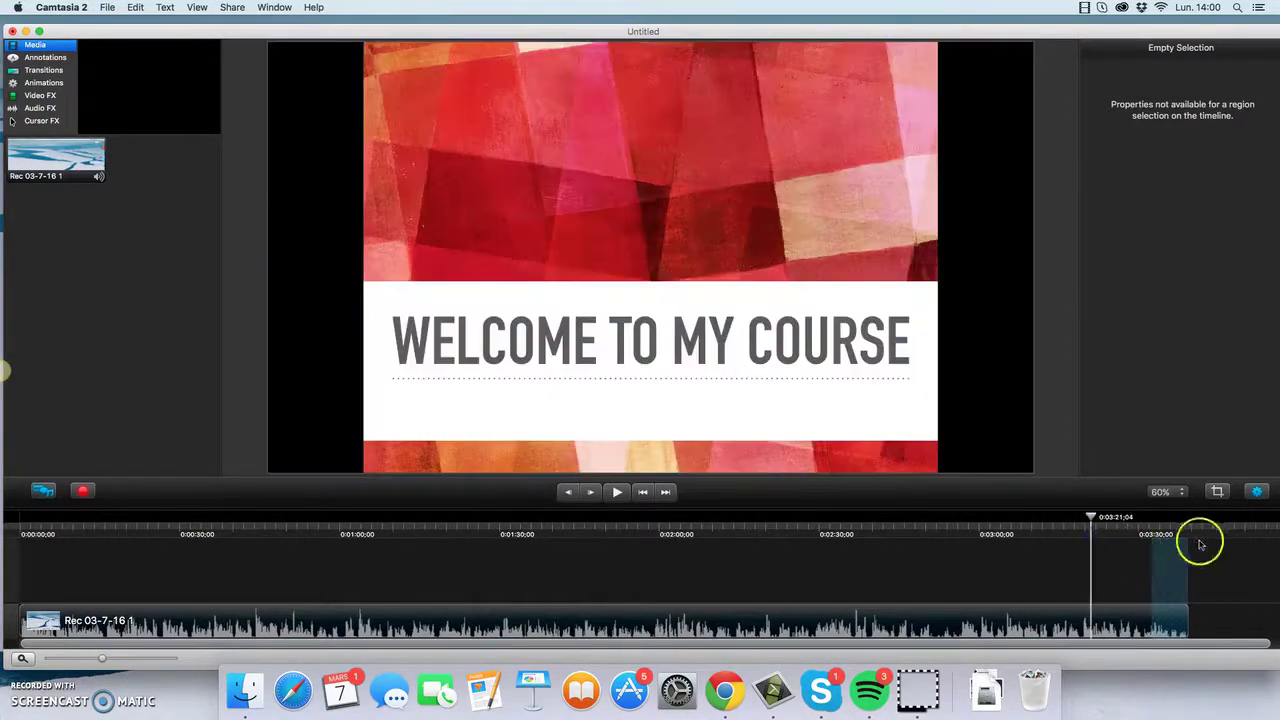
click(1160, 548)
Select the timeline section from about 2:23 to 2:29, and clear it with the playhead placed at 0:02:01;25.
drag(1089, 517, 785, 525)
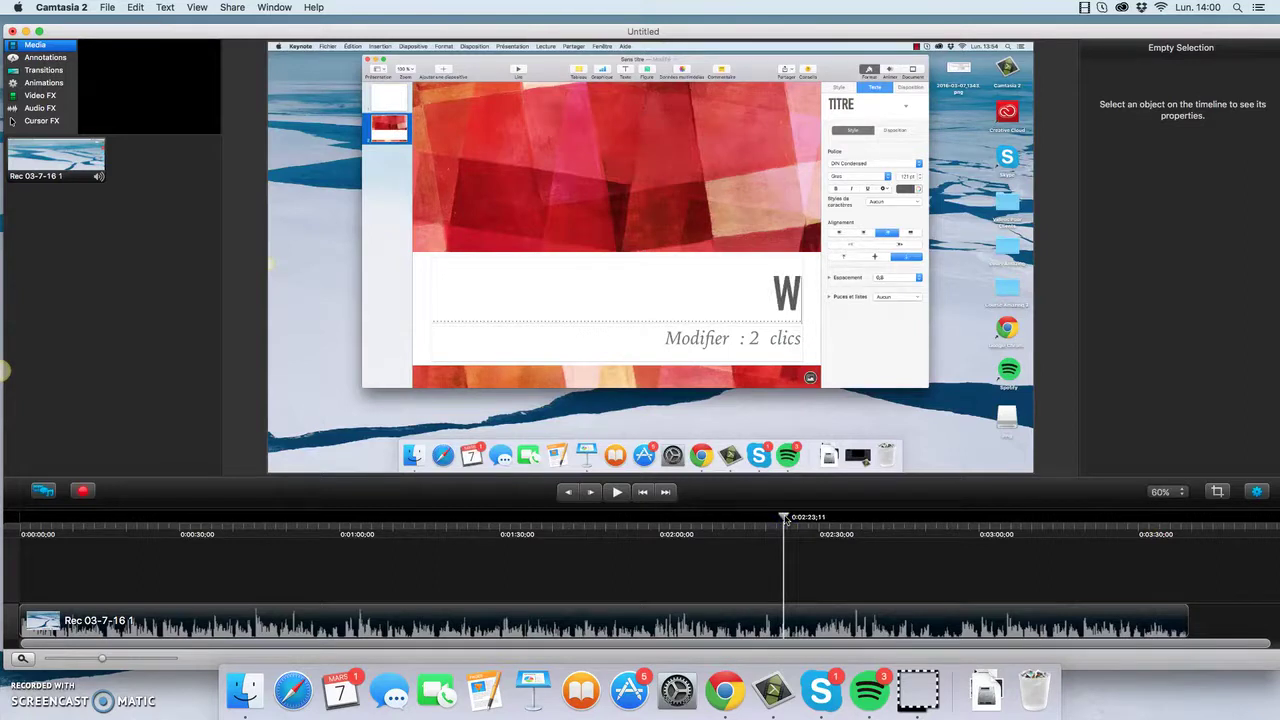
drag(786, 519, 820, 521)
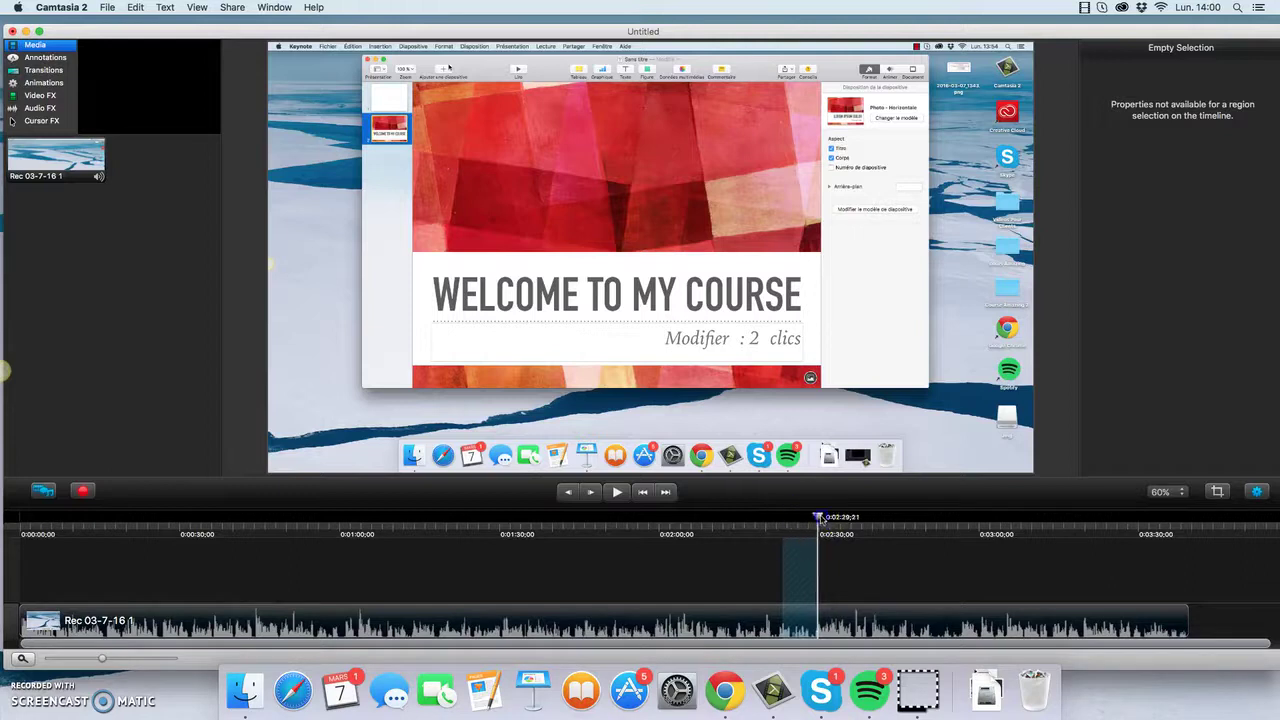
drag(819, 518, 676, 533)
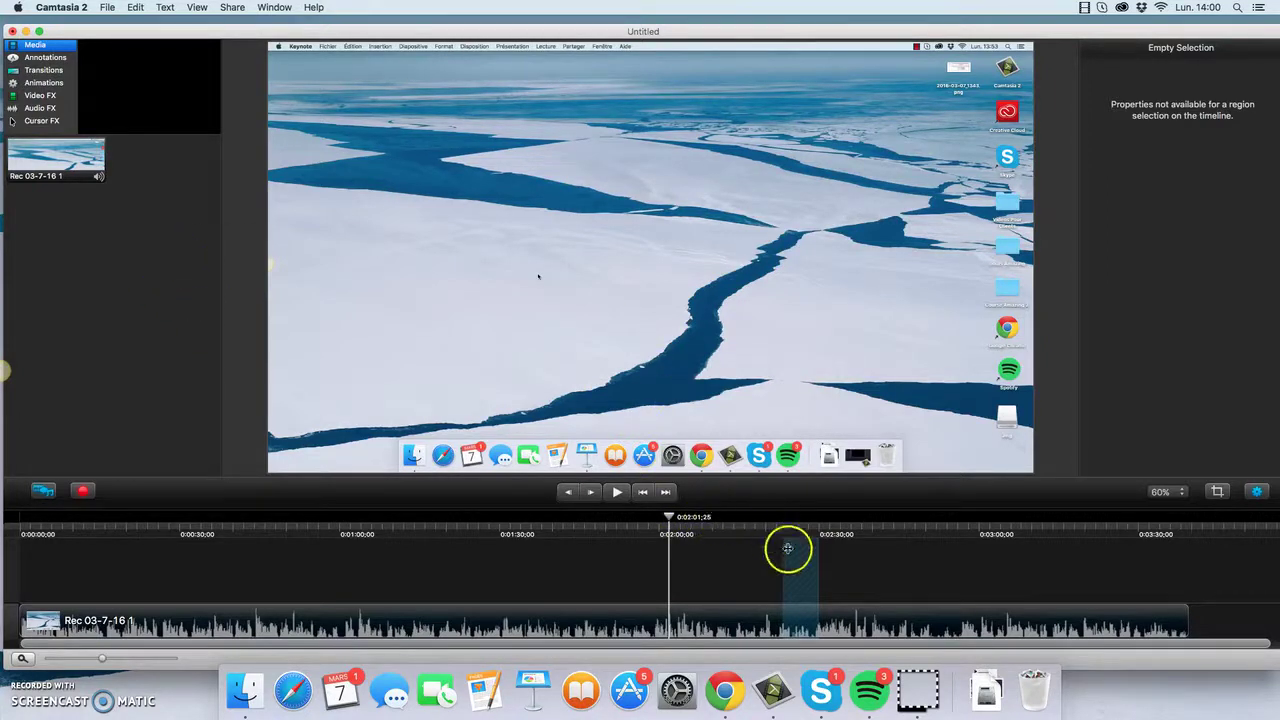
click(1214, 563)
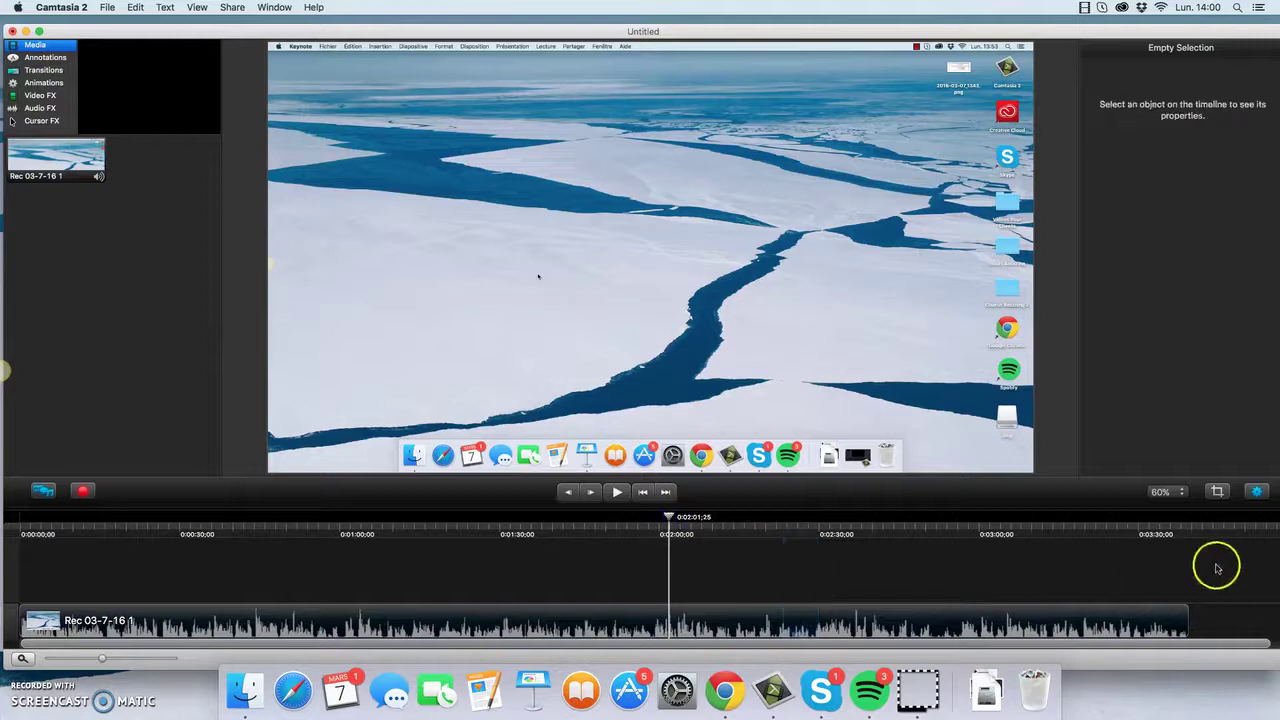
Apply the Highlight cursor effect to the Rec 03-7-16 1 clip.
click(45, 120)
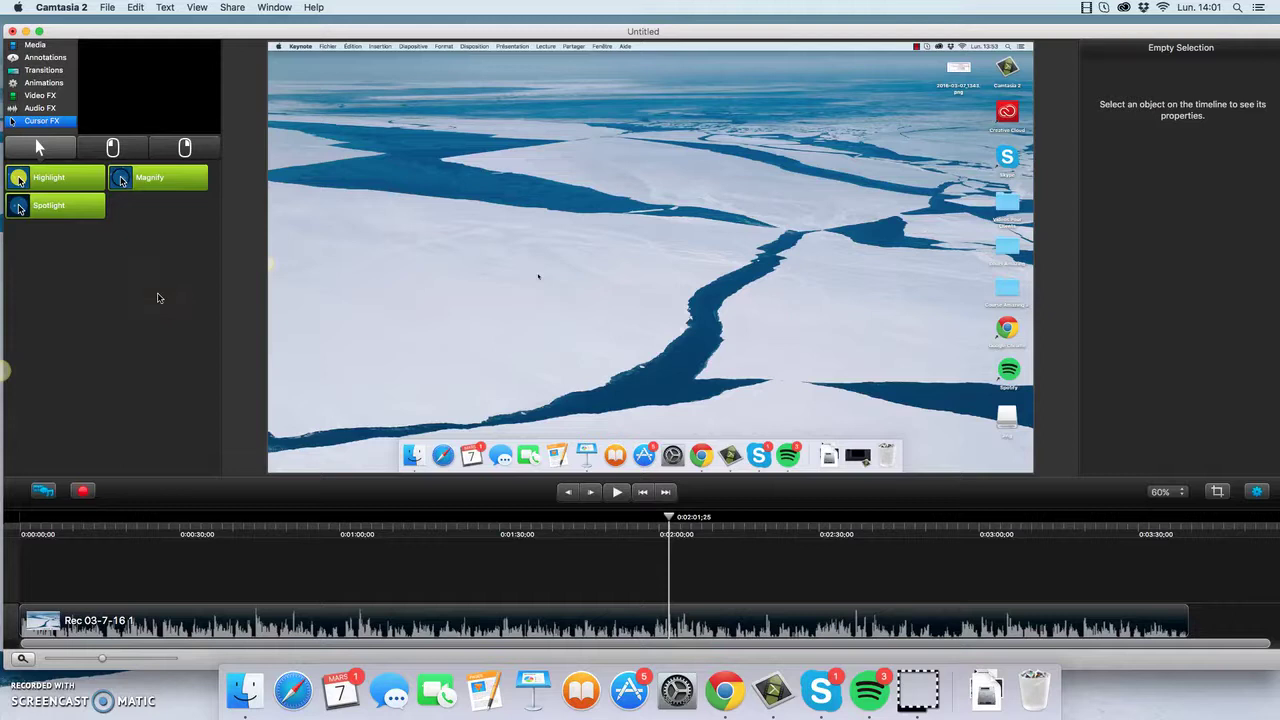
drag(55, 180, 703, 266)
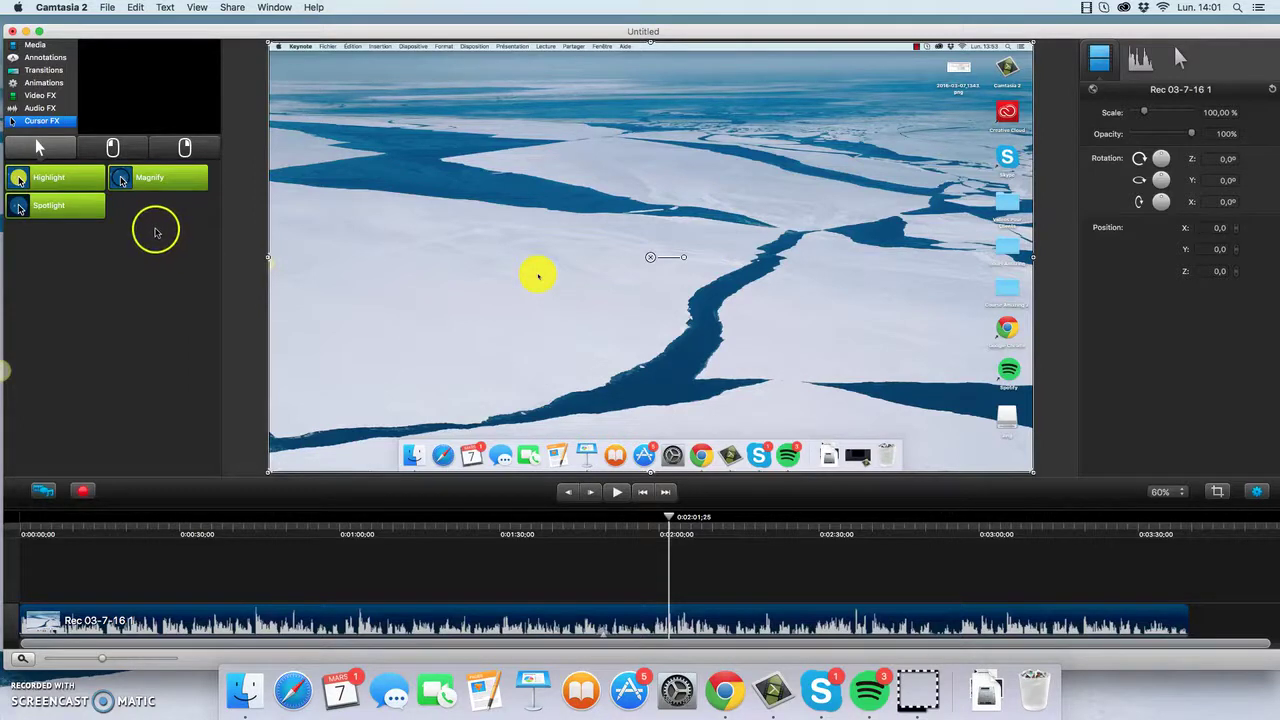
Apply the Sepia video effect to the Rec 03-7-16 1 clip.
click(43, 108)
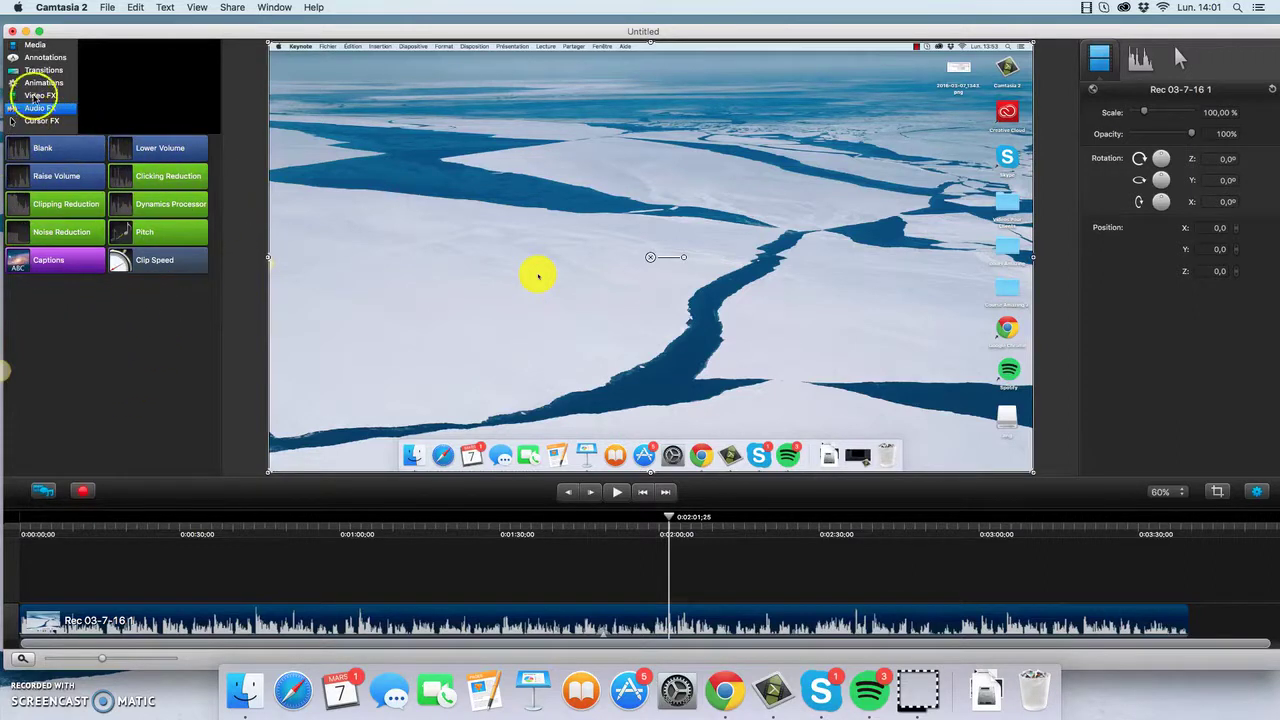
click(37, 96)
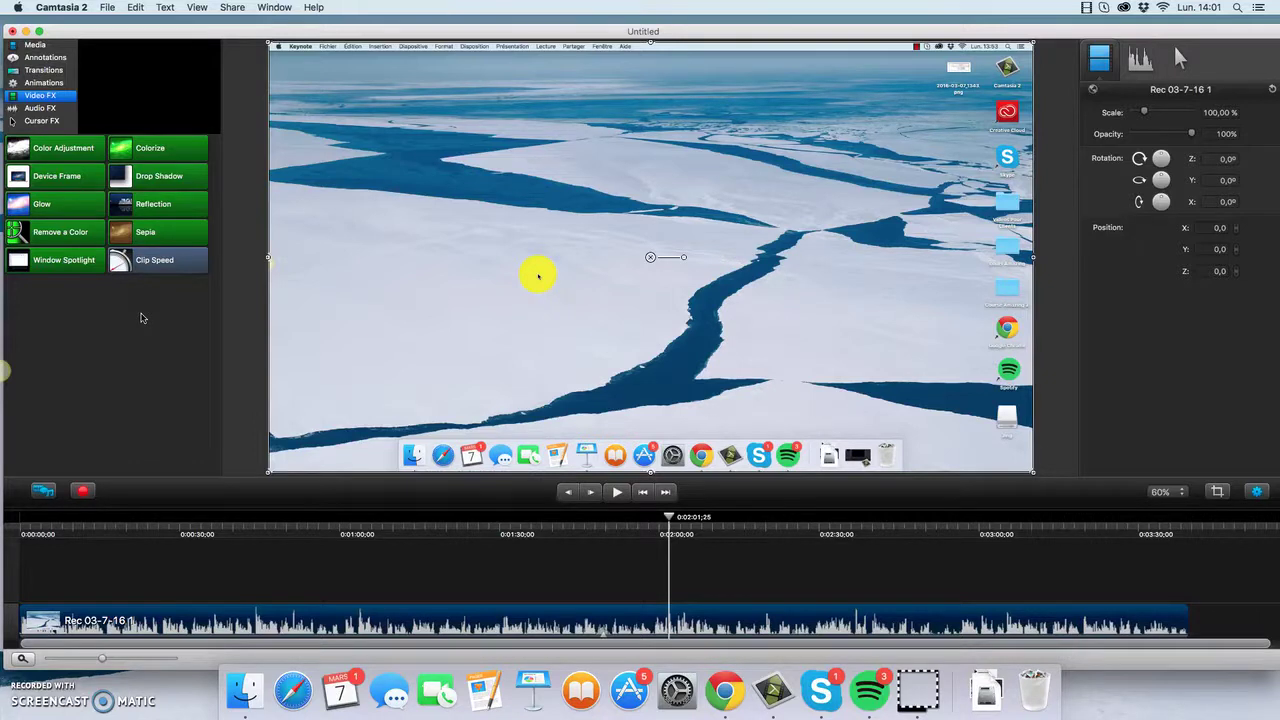
click(116, 317)
click(158, 234)
drag(145, 242, 494, 251)
Expand the clip's applied effects on the timeline and delete the Sepia effect.
click(626, 624)
click(603, 632)
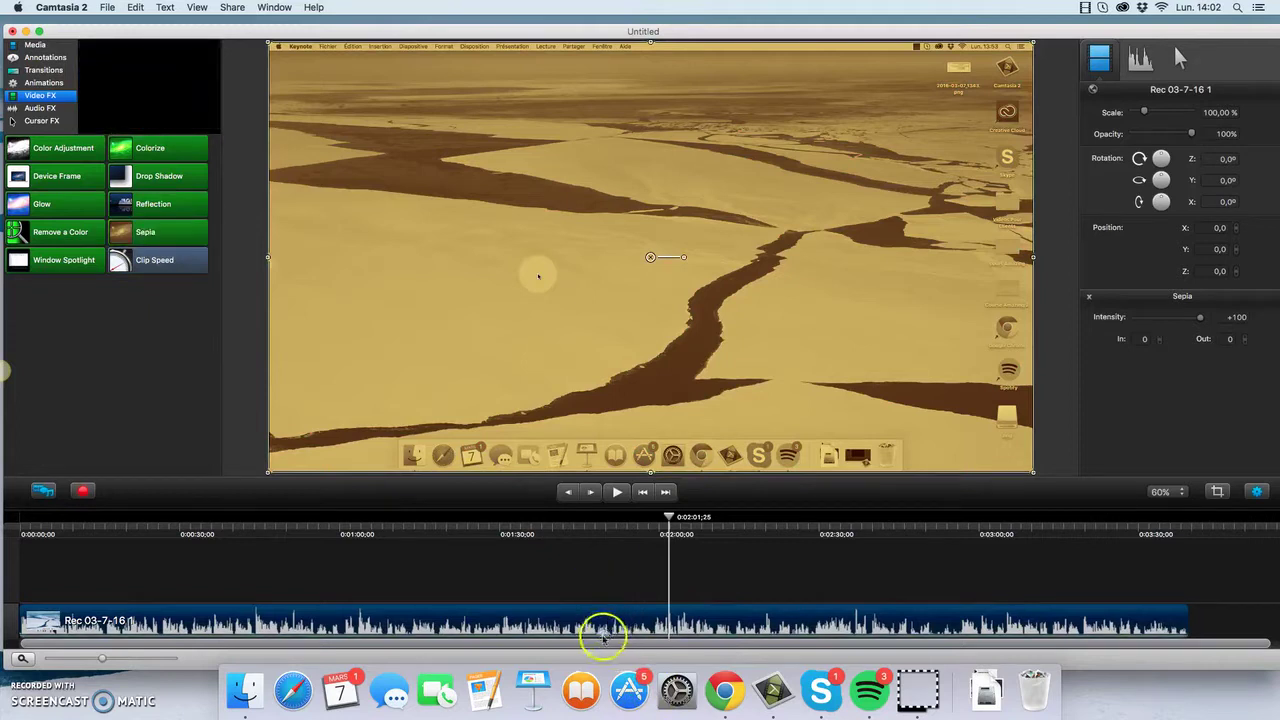
click(601, 632)
click(604, 634)
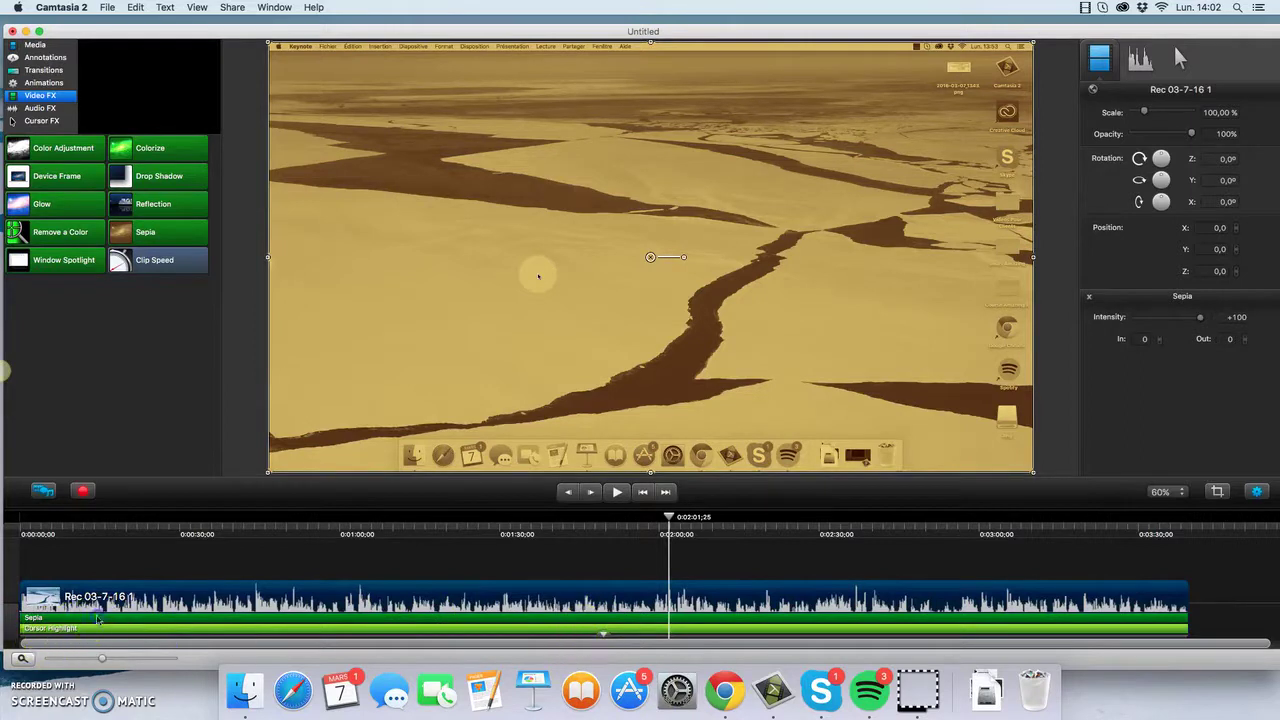
click(97, 620)
key(Delete)
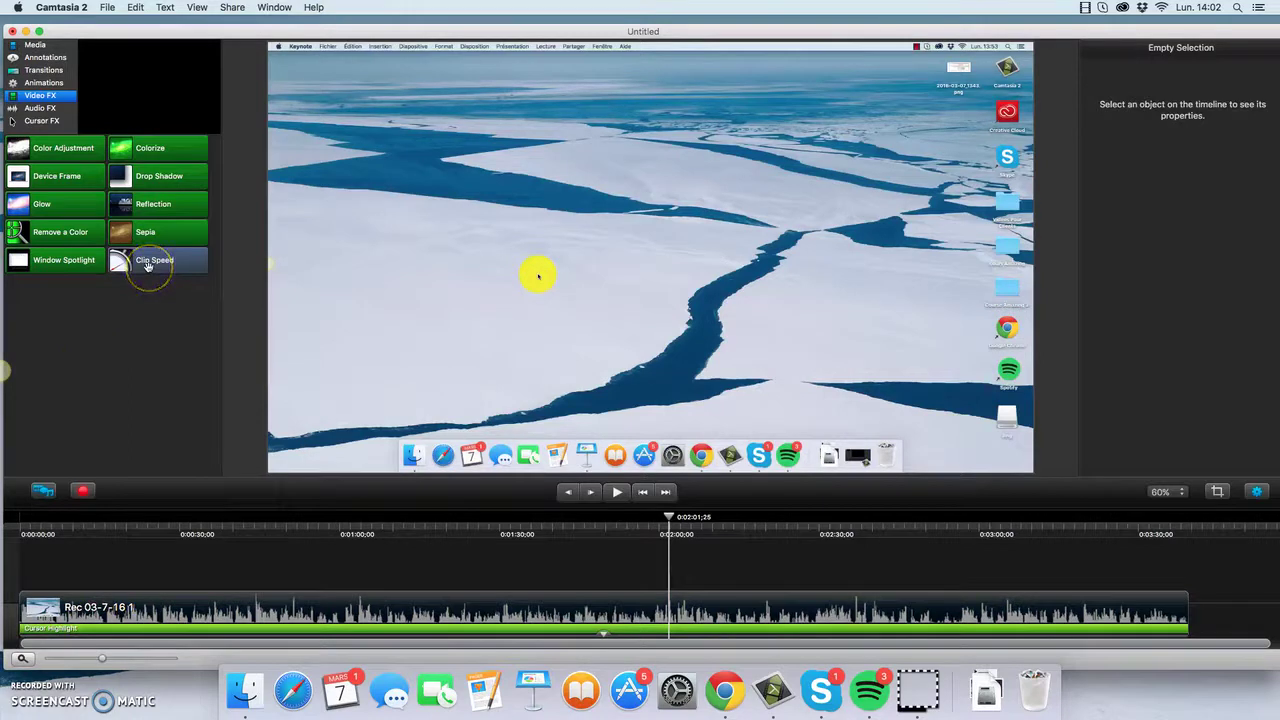
Add a plain text annotation to the video at the playhead and change its wording to "Click Here".
click(40, 82)
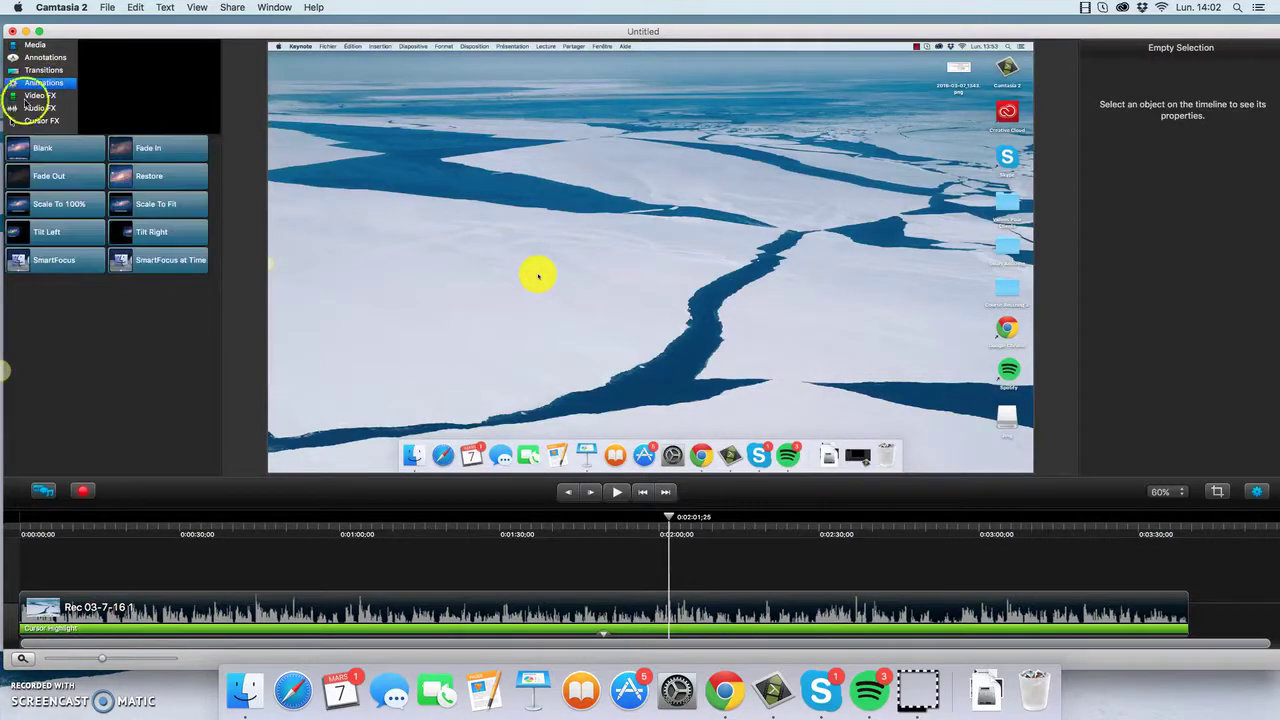
click(42, 72)
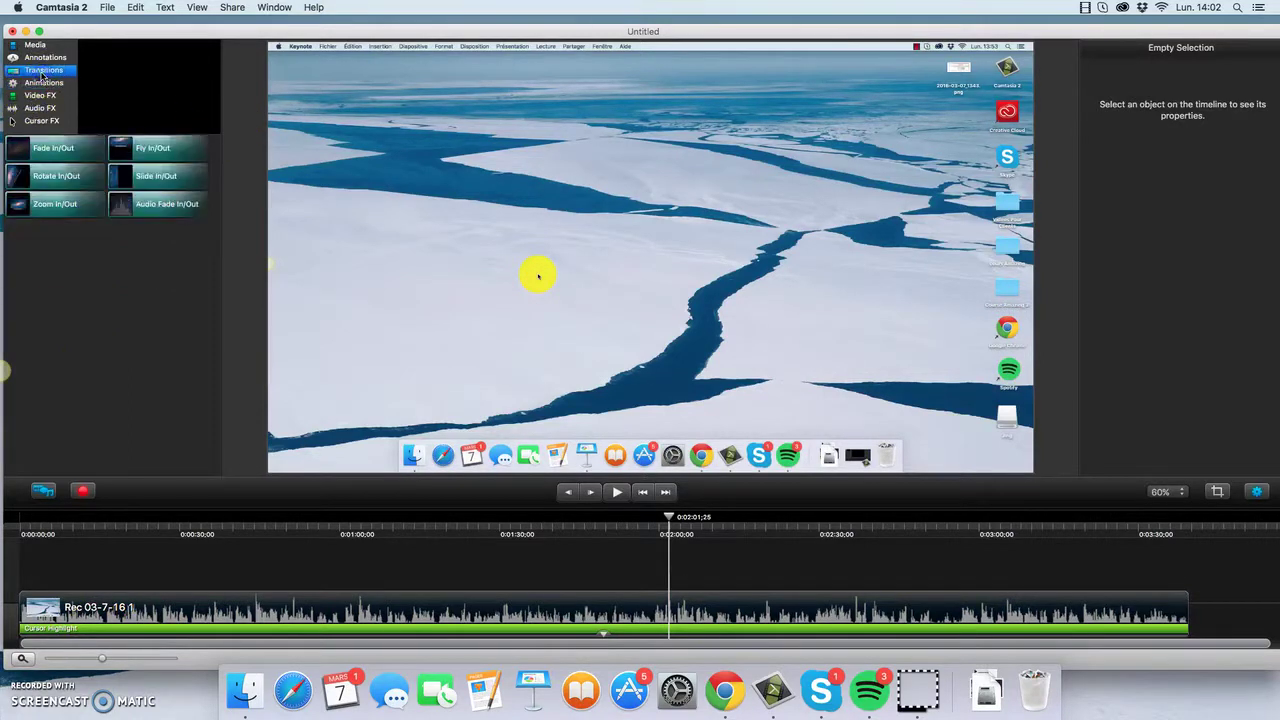
click(40, 60)
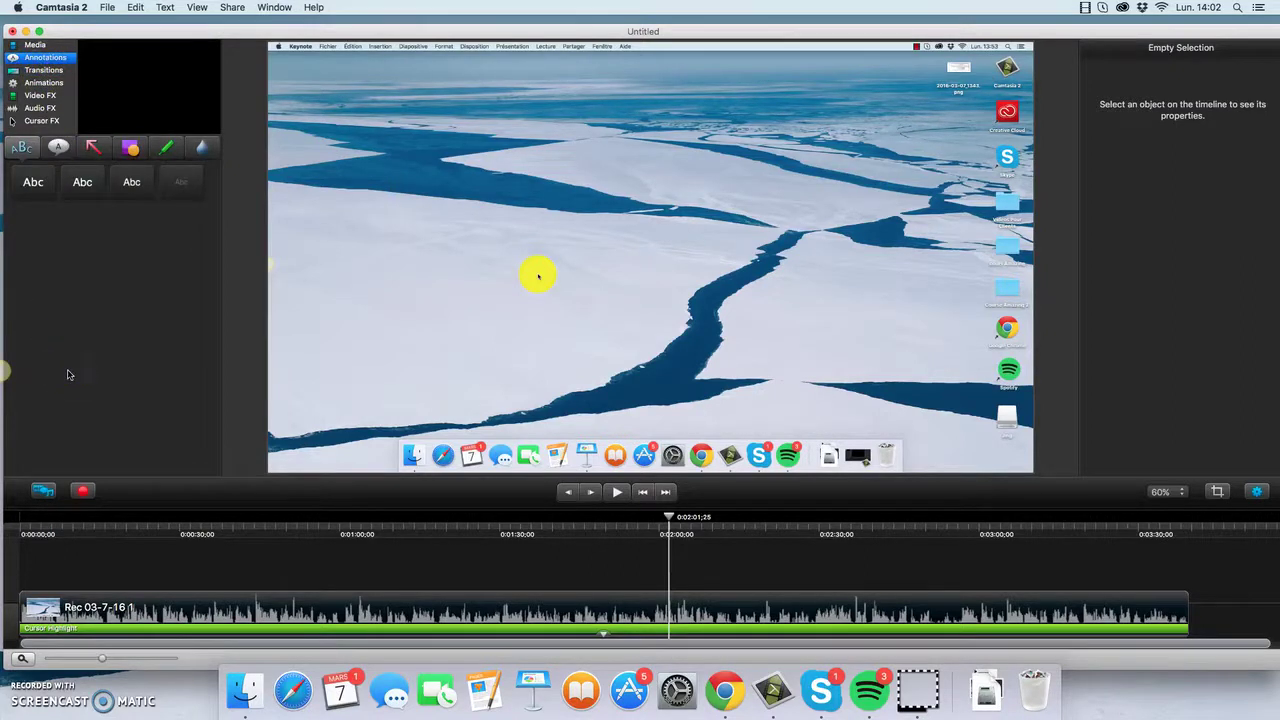
mouse_move(33, 181)
mouse_down()
mouse_move(149, 89)
mouse_move(597, 262)
mouse_up()
double_click(523, 249)
double_click(535, 254)
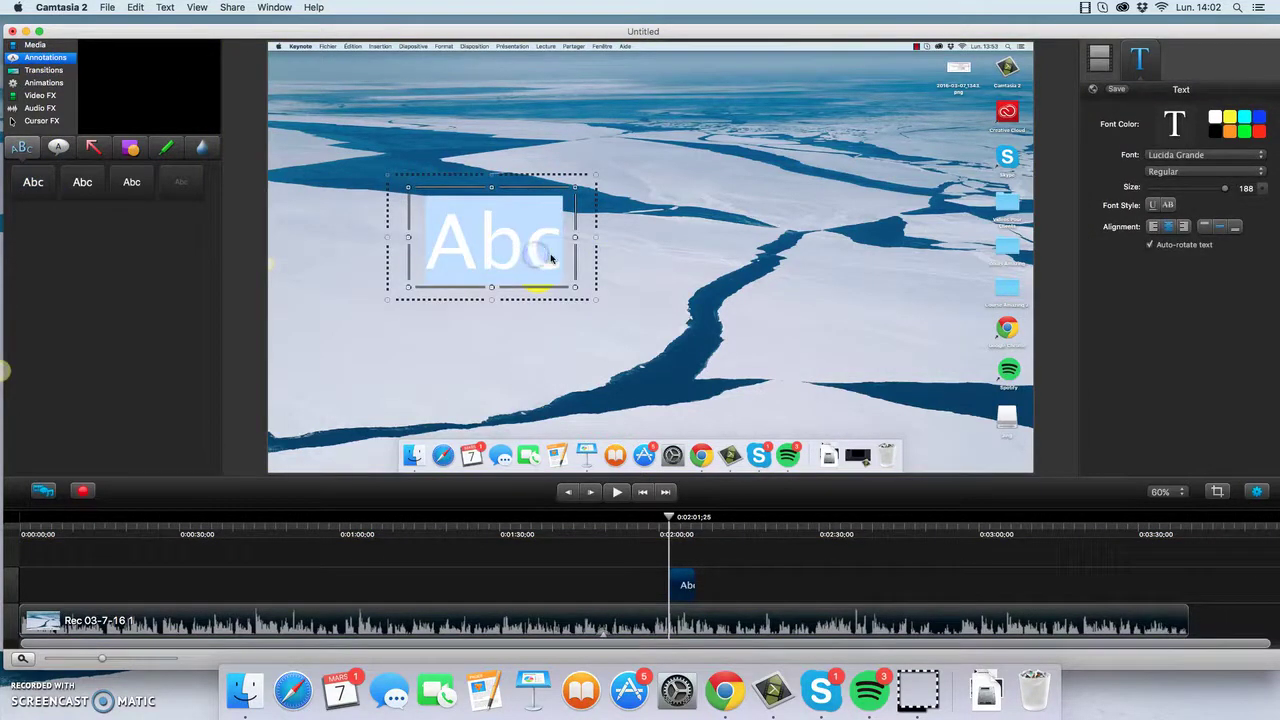
text(Click)
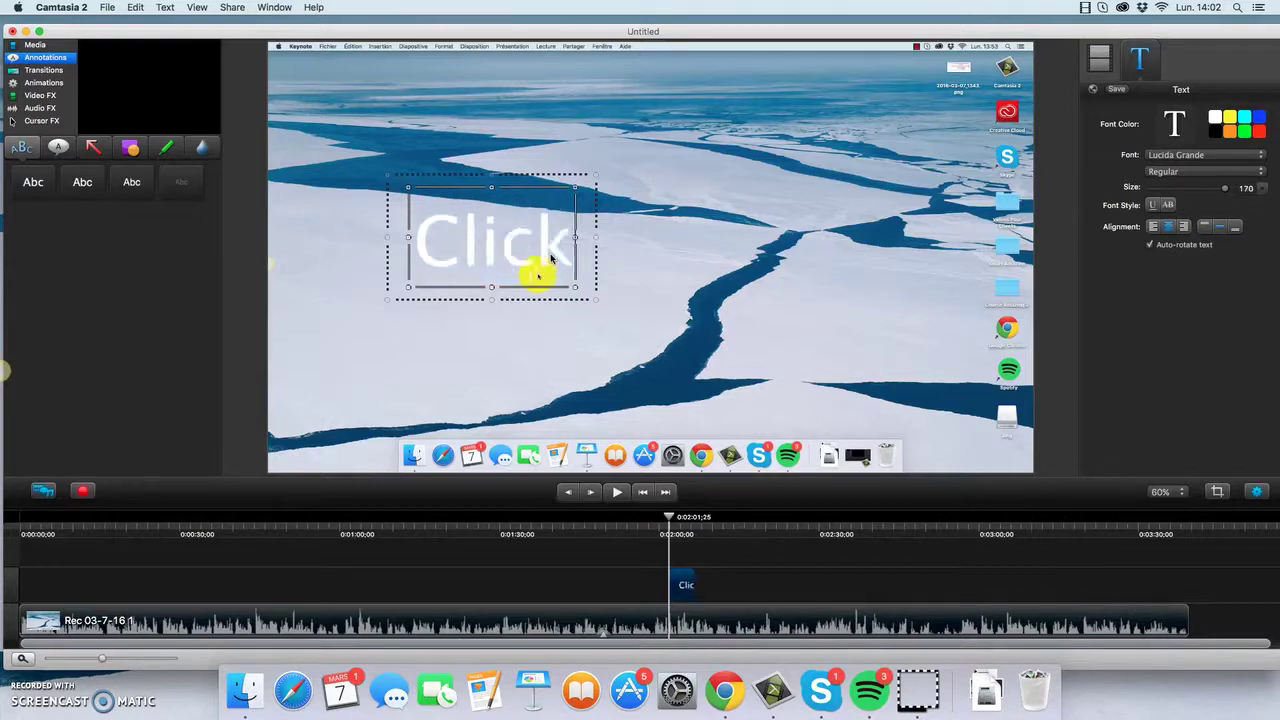
text( Here)
click(617, 228)
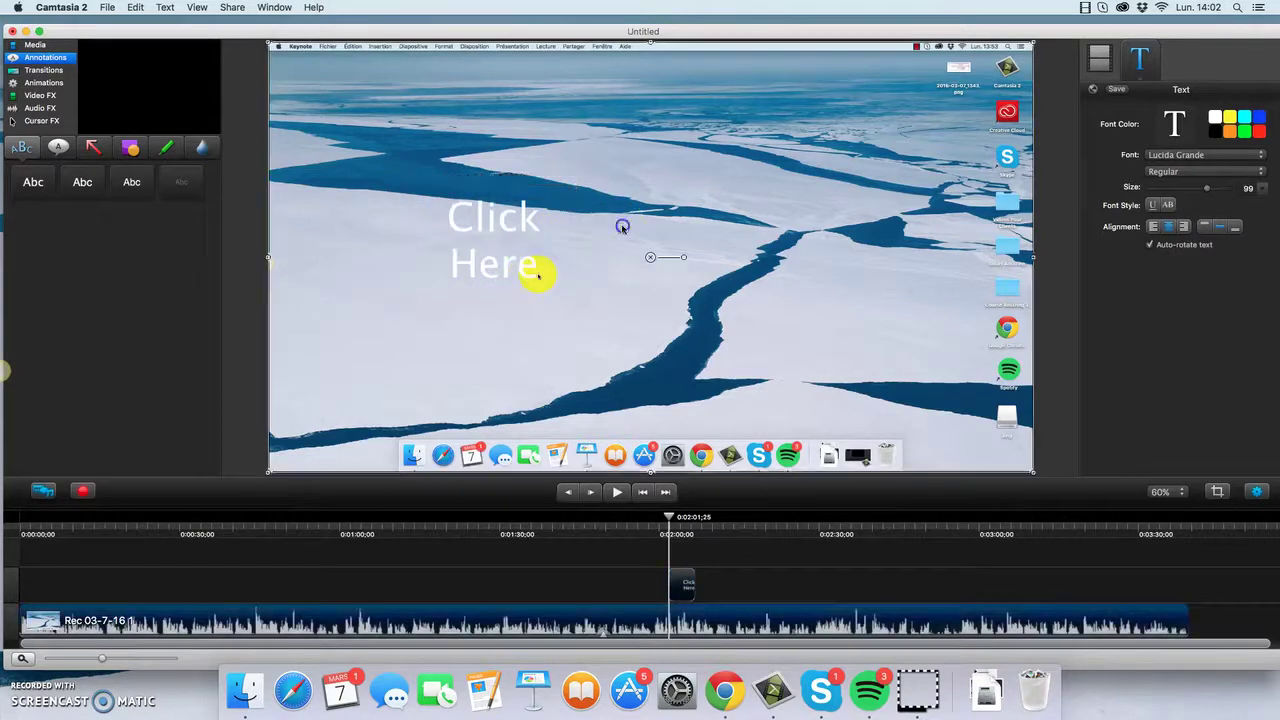
Enlarge the "Click Here" annotation so the text fits on one line, and move it to the frame's upper-left area.
drag(545, 229, 450, 125)
drag(517, 205, 614, 185)
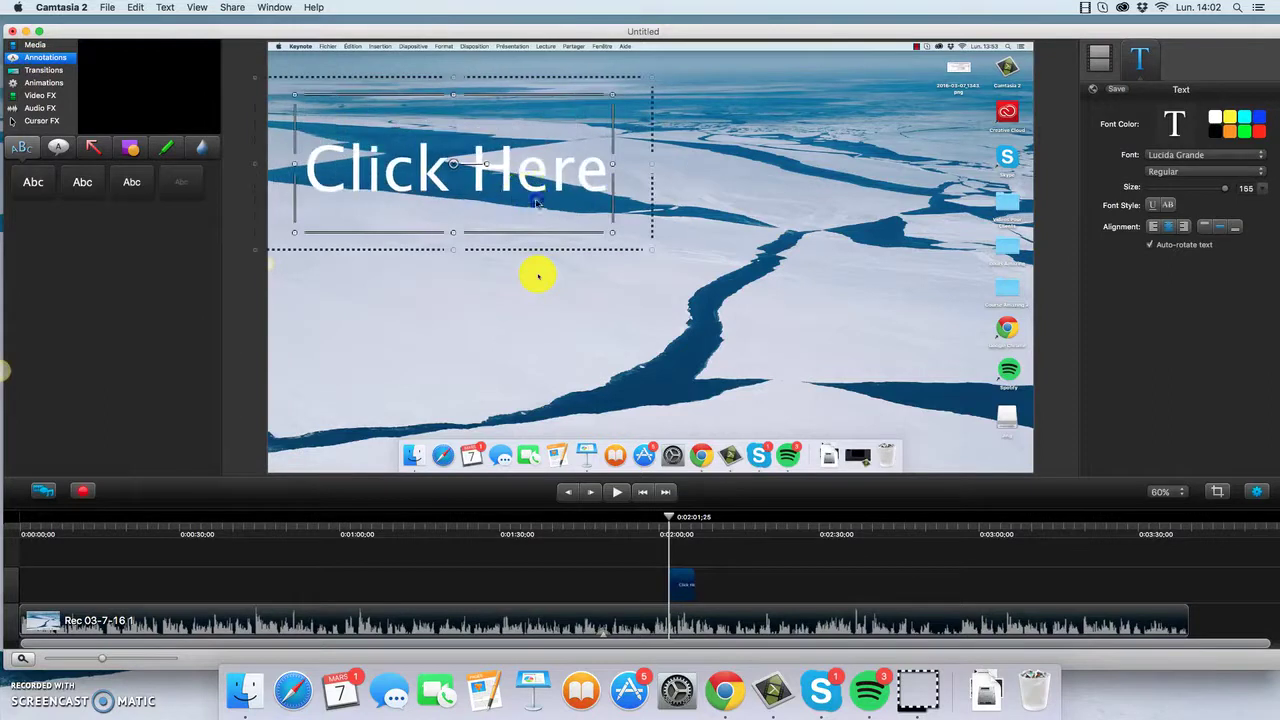
drag(536, 203, 593, 187)
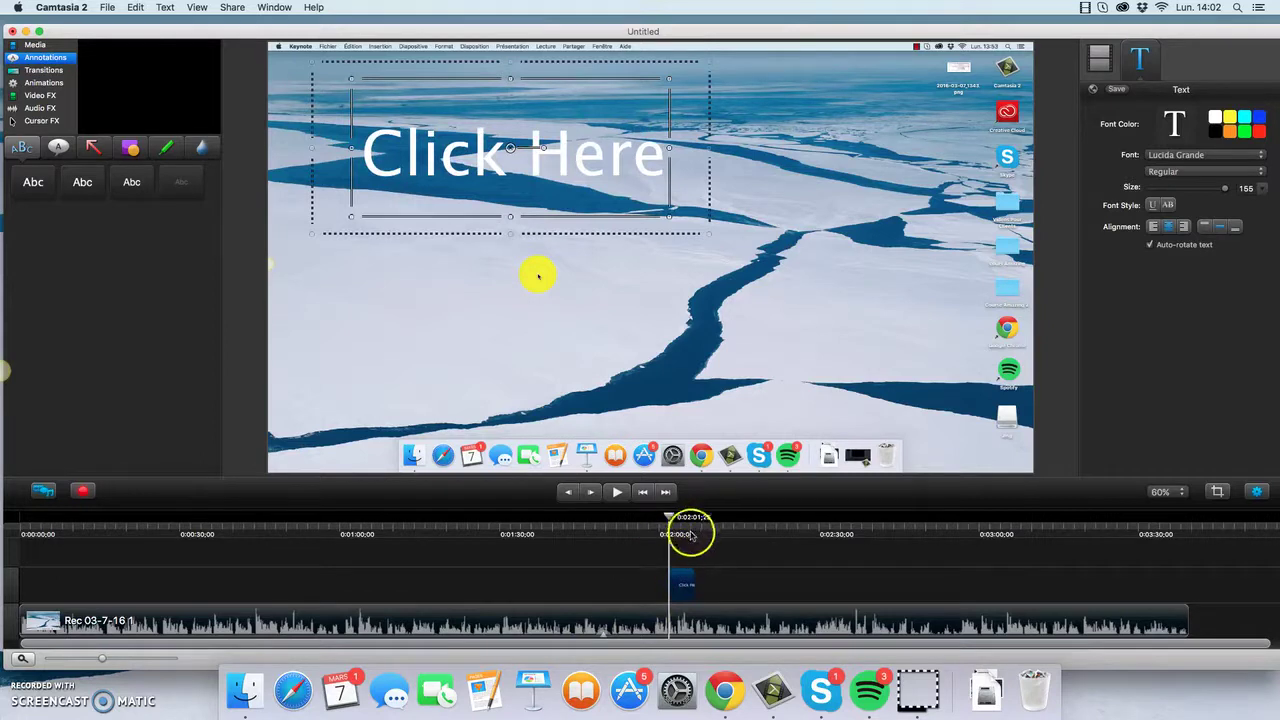
Check the "Click Here" annotation's timing against the footage and lengthen its clip on the timeline so it starts at about 0:01:32.
drag(677, 521, 694, 526)
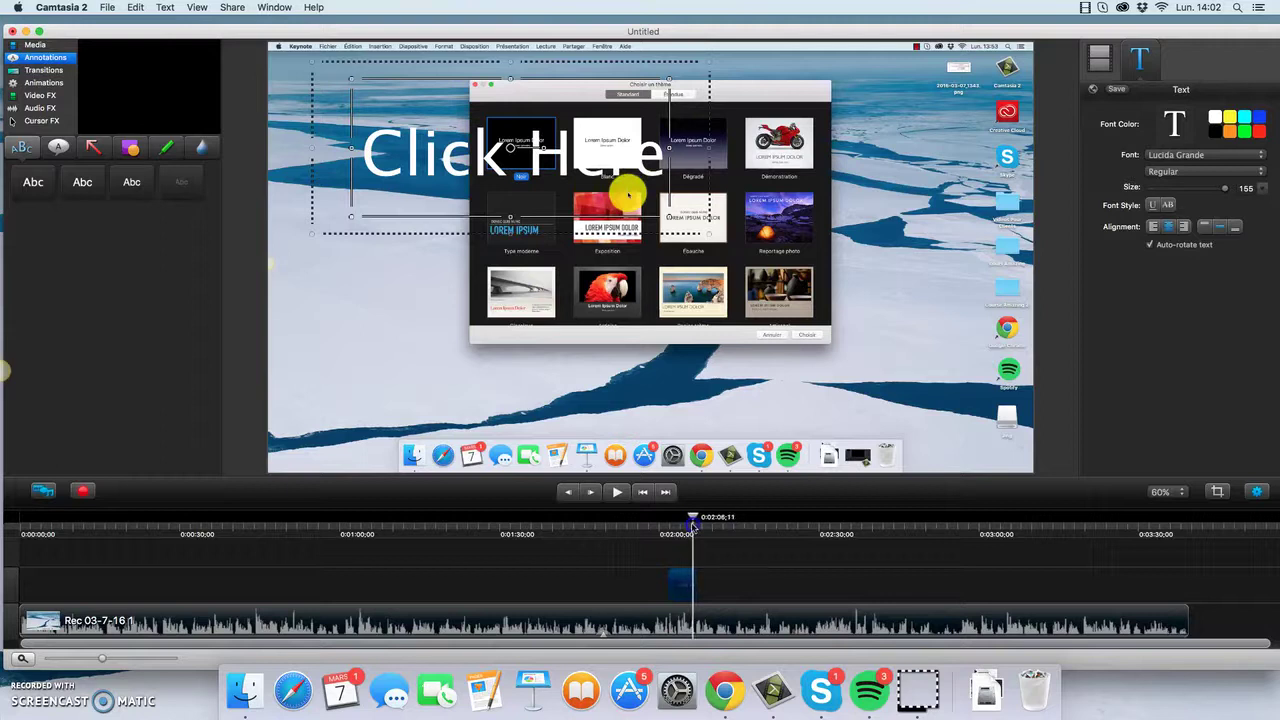
click(698, 584)
click(695, 588)
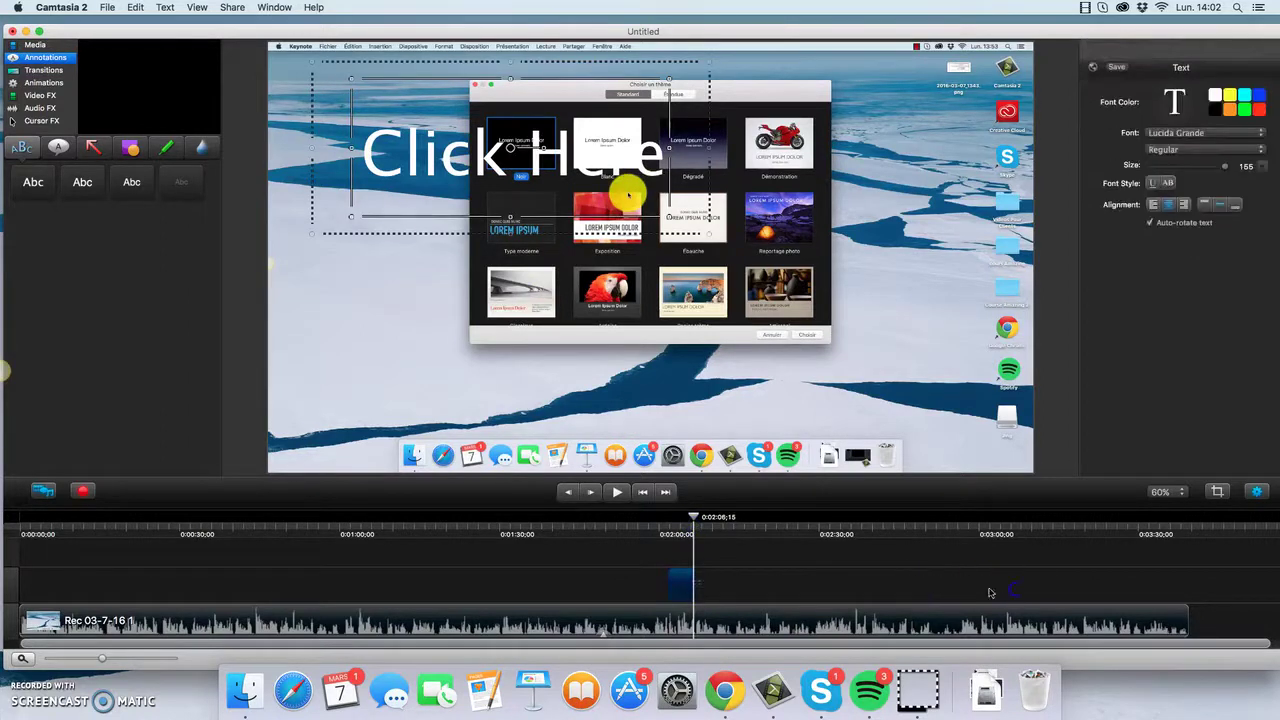
click(677, 522)
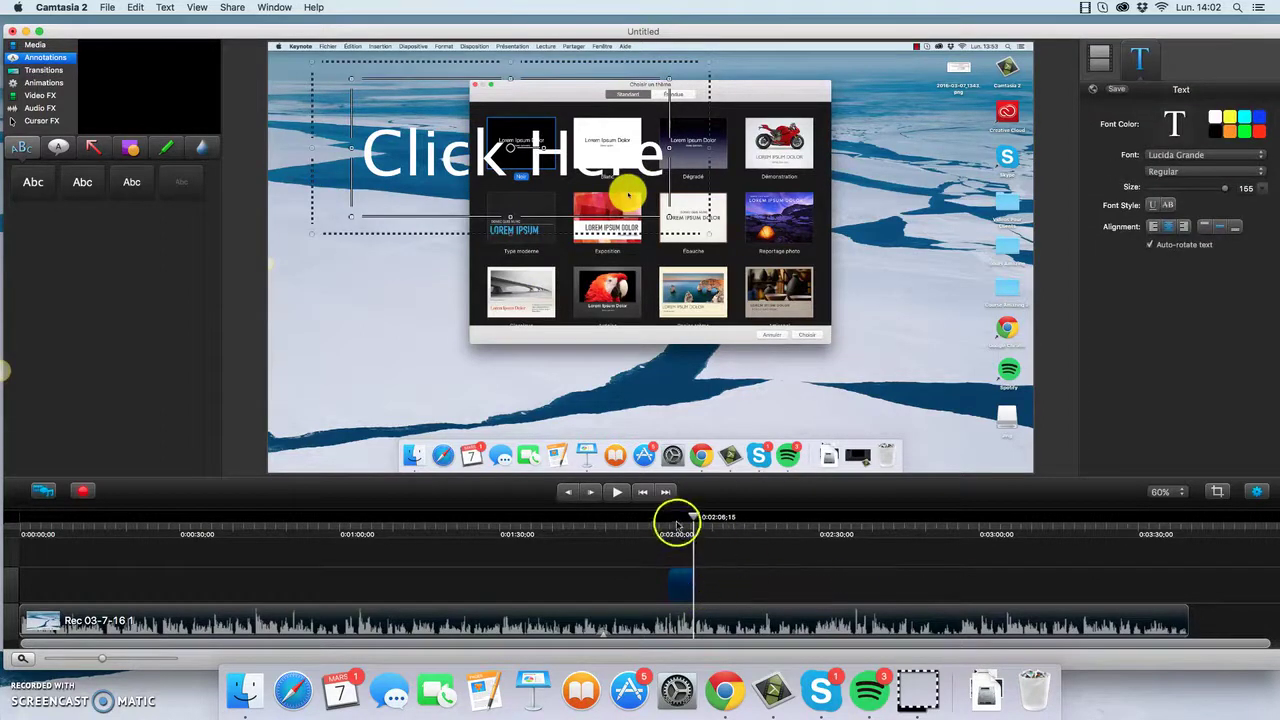
click(678, 566)
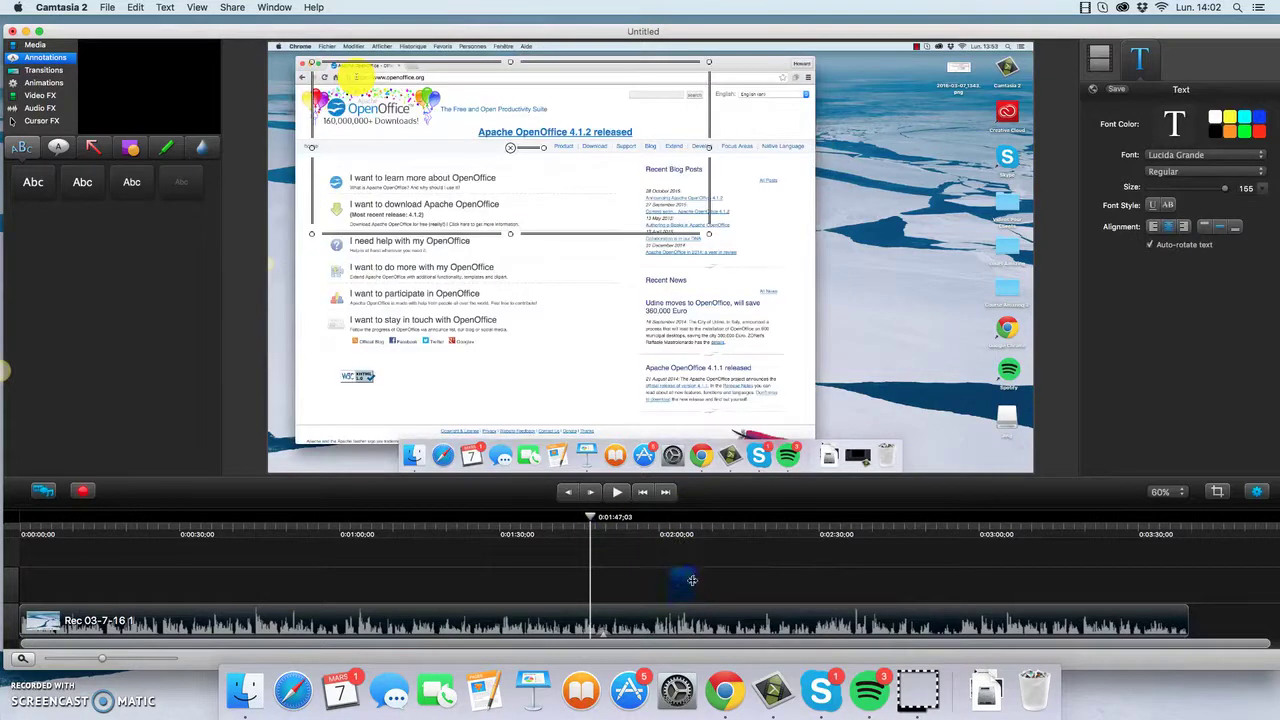
mouse_move(723, 580)
mouse_down()
mouse_move(457, 560)
mouse_move(657, 594)
mouse_move(574, 599)
mouse_up()
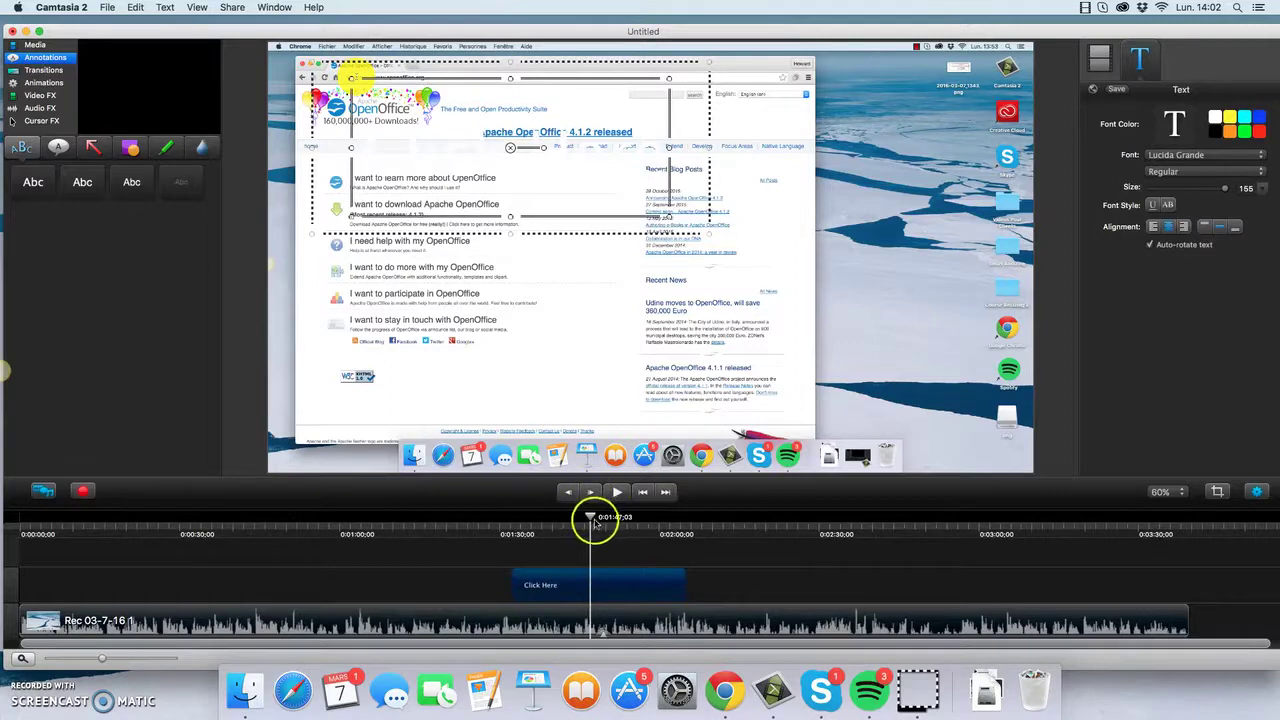
Move the playhead to 0:01:54;01 and delete the "Click Here" annotation from the timeline.
drag(592, 520, 628, 520)
click(644, 575)
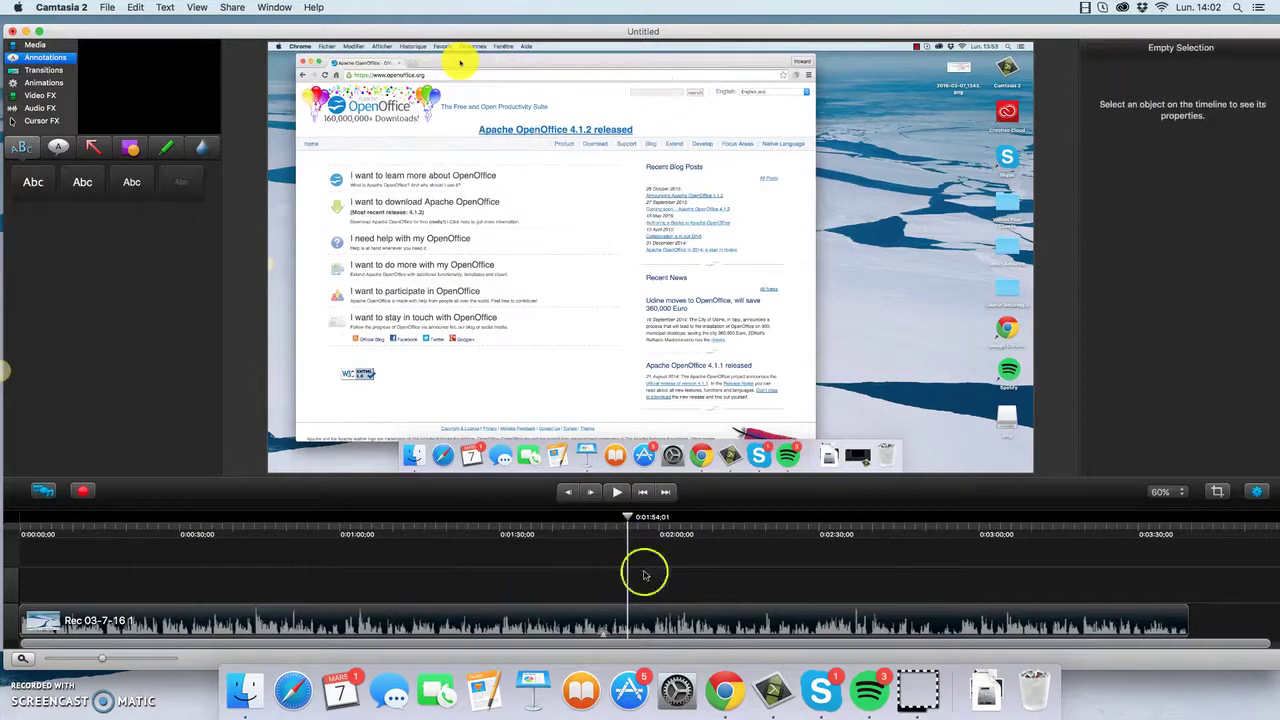
Add a red arrow annotation at the web page's upper-right edge, adjust its tip and tail, and delete it.
click(57, 148)
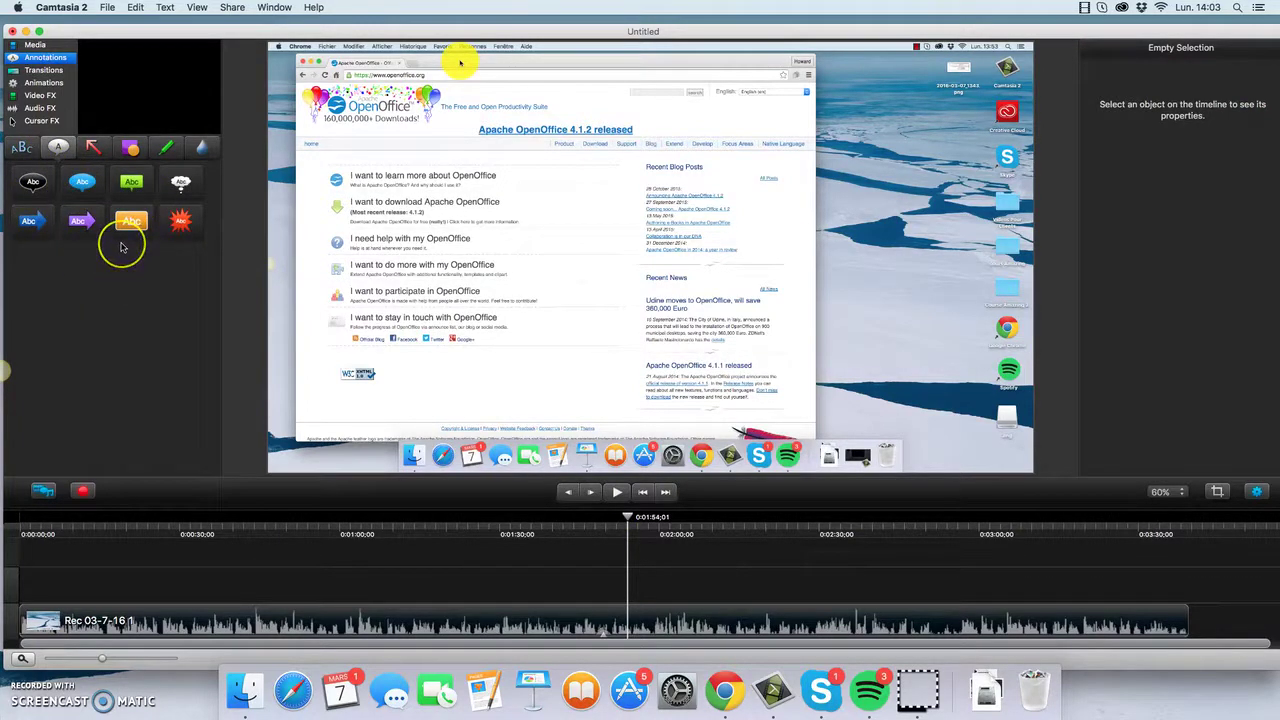
click(93, 148)
mouse_move(33, 183)
mouse_down()
mouse_move(520, 197)
mouse_move(785, 138)
mouse_move(825, 116)
mouse_up()
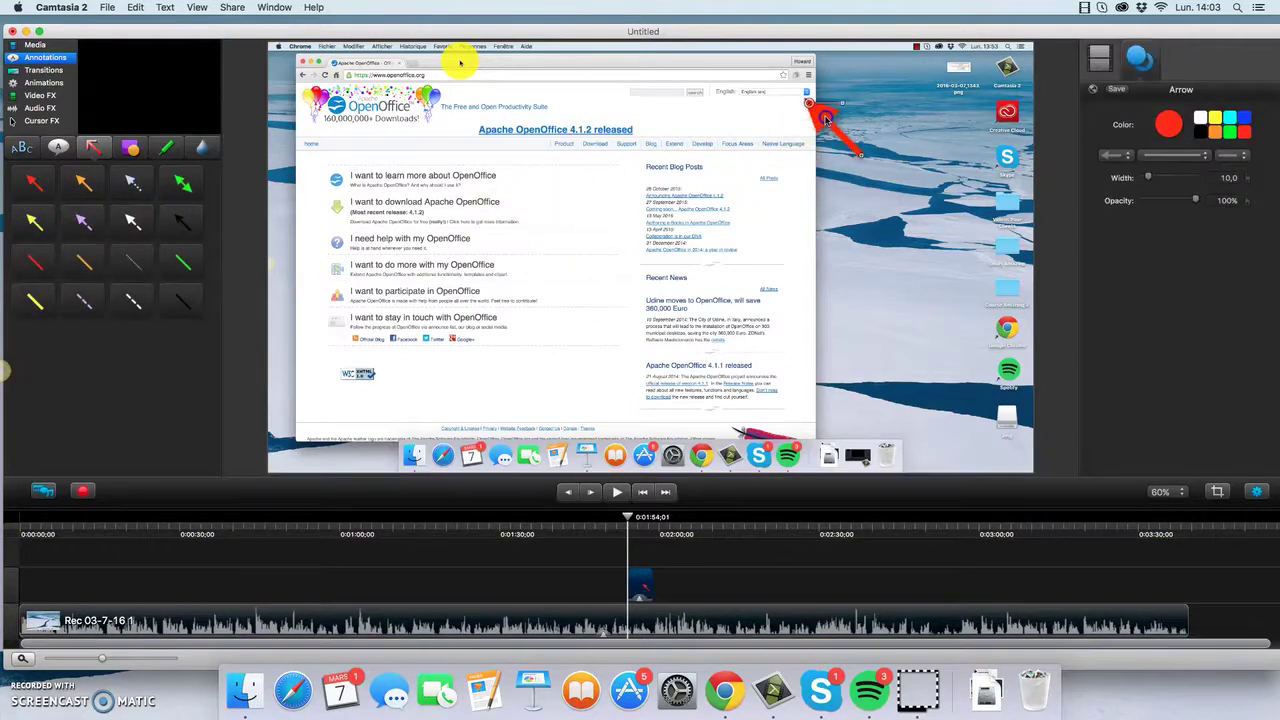
drag(860, 155, 848, 142)
mouse_move(808, 103)
mouse_down()
mouse_move(808, 125)
mouse_move(870, 160)
mouse_move(838, 115)
mouse_move(814, 229)
mouse_move(756, 80)
mouse_up()
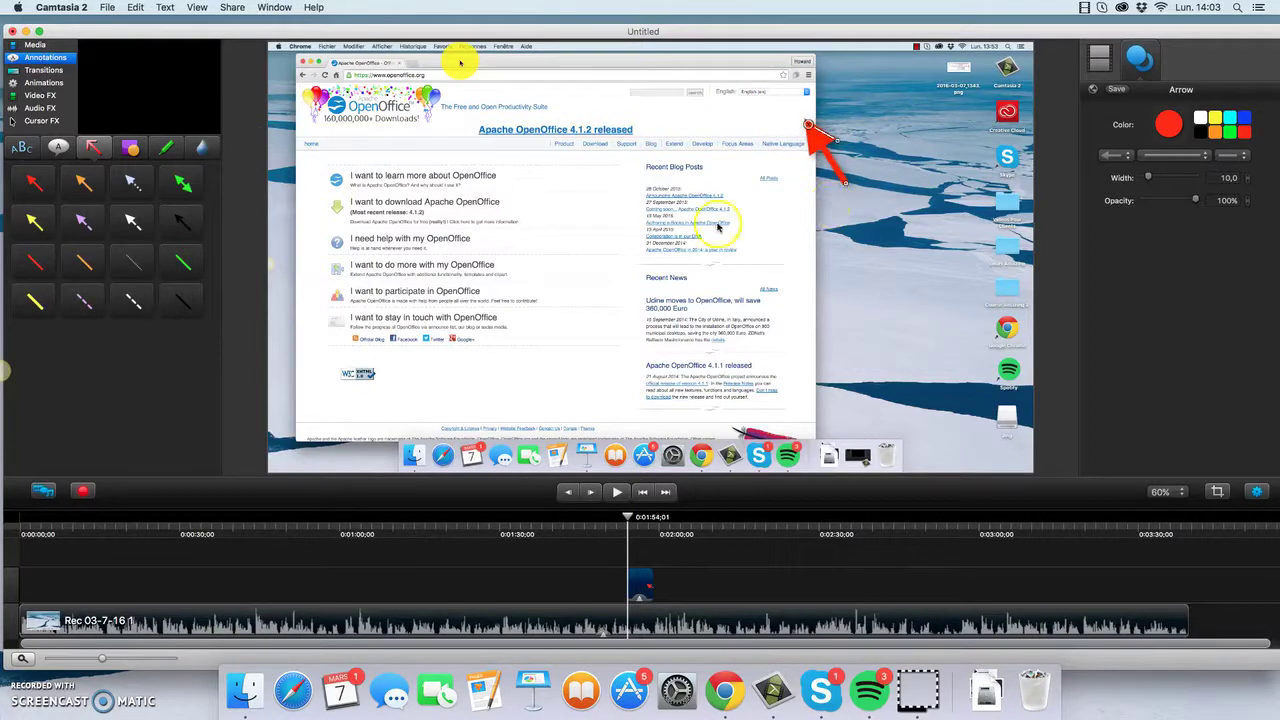
key(Delete)
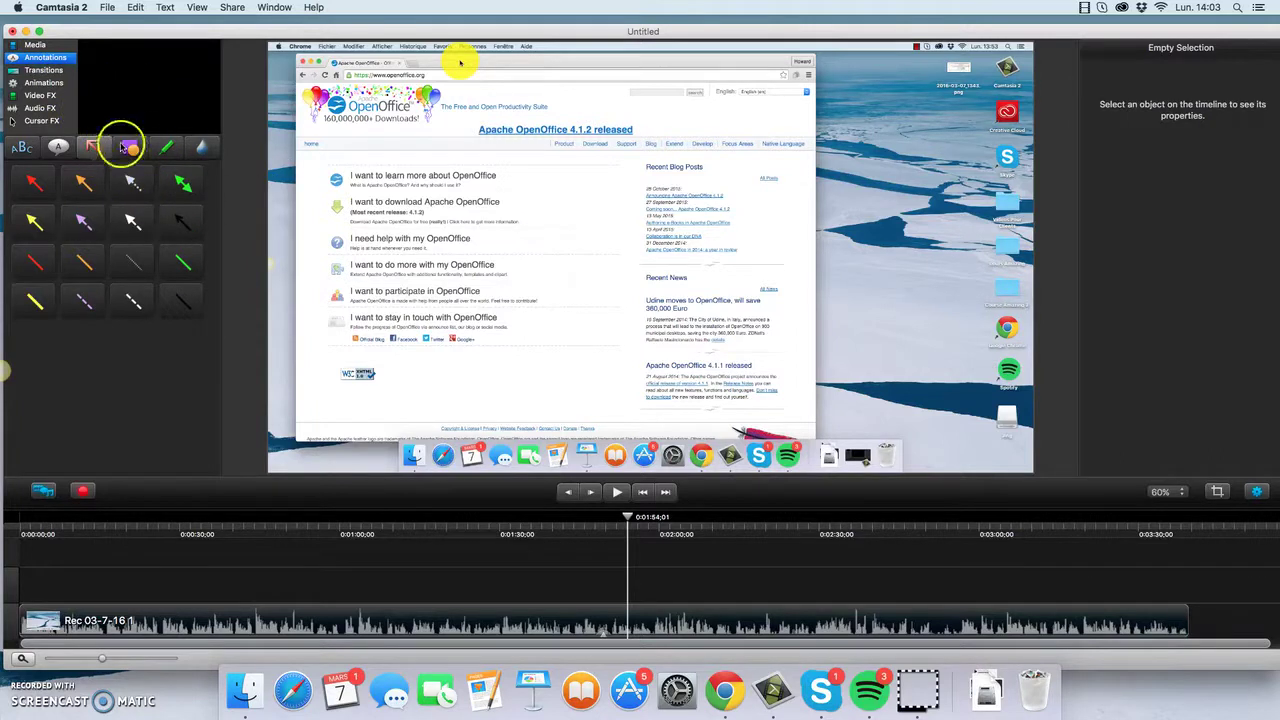
Try out a shape annotation on the video, adjust it in the frame, and delete it from the timeline.
click(133, 149)
drag(180, 180, 200, 182)
mouse_move(359, 192)
mouse_down()
mouse_move(579, 222)
mouse_move(391, 178)
mouse_move(422, 212)
mouse_up()
click(643, 575)
key(Delete)
Add a Blur annotation, flatten it into a narrow strip over the web page's navigation bar, and delete it.
click(167, 148)
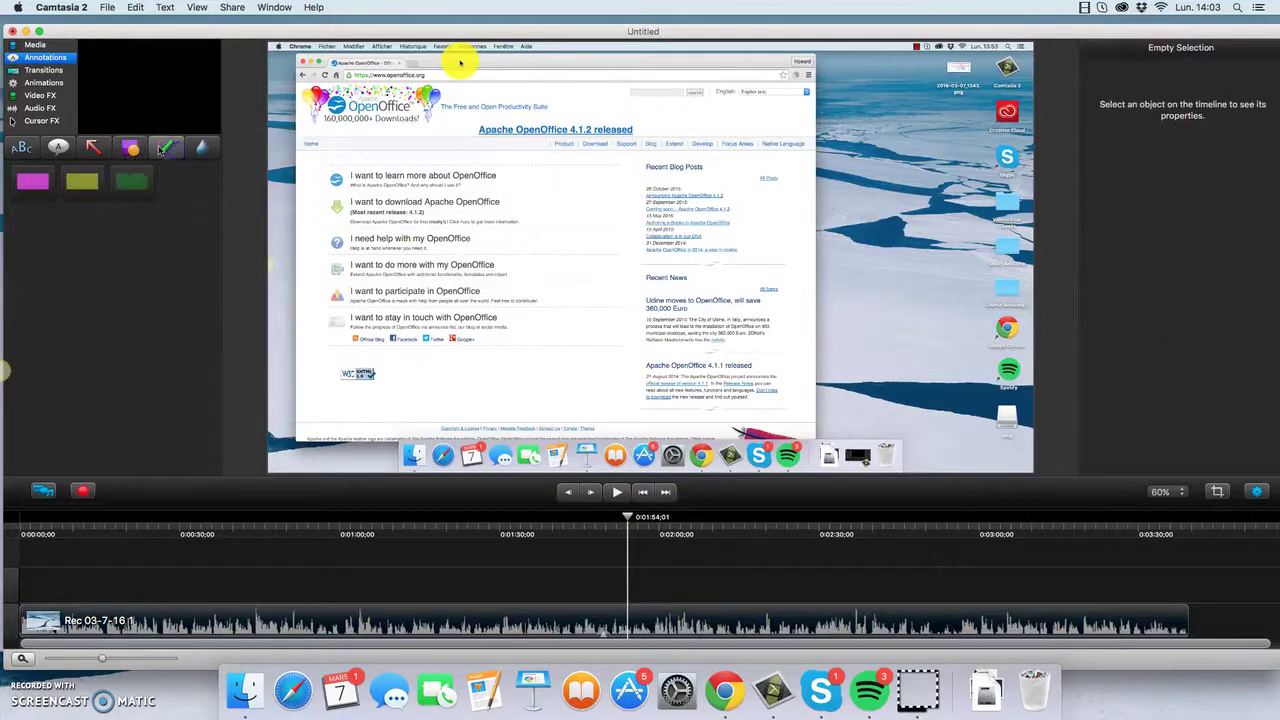
click(199, 148)
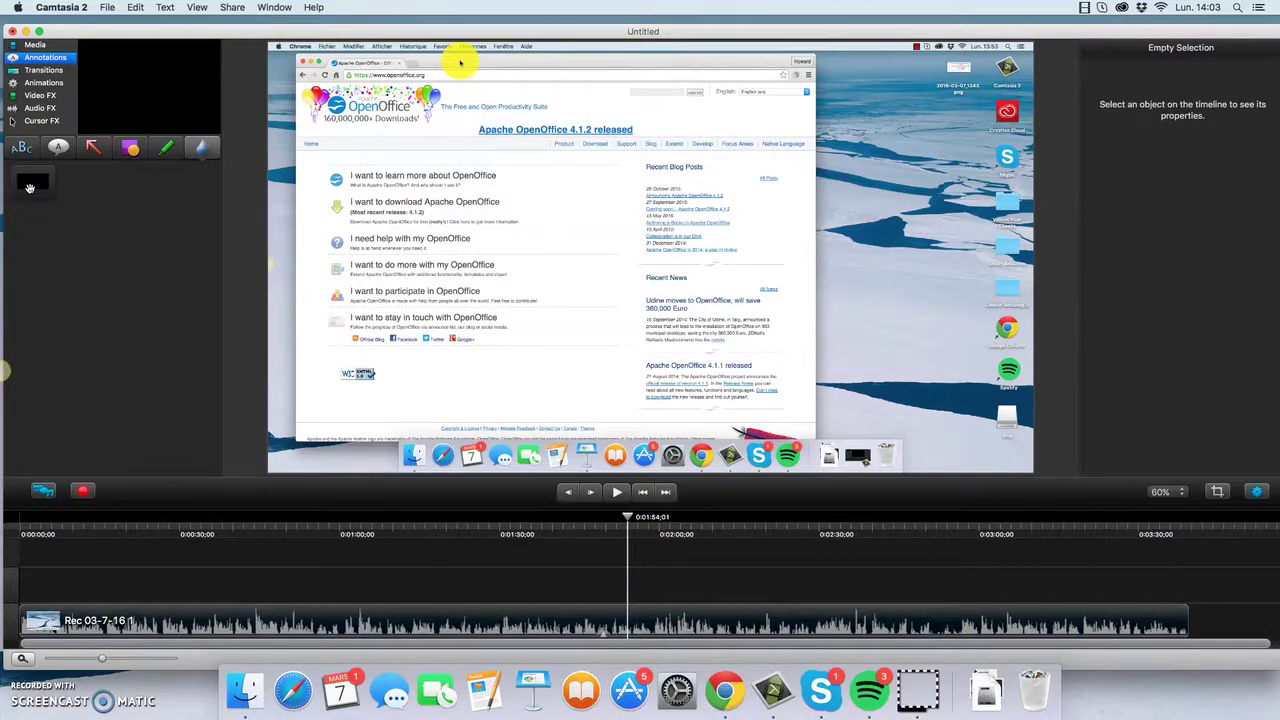
mouse_move(30, 188)
mouse_down()
mouse_move(720, 190)
mouse_move(590, 192)
mouse_up()
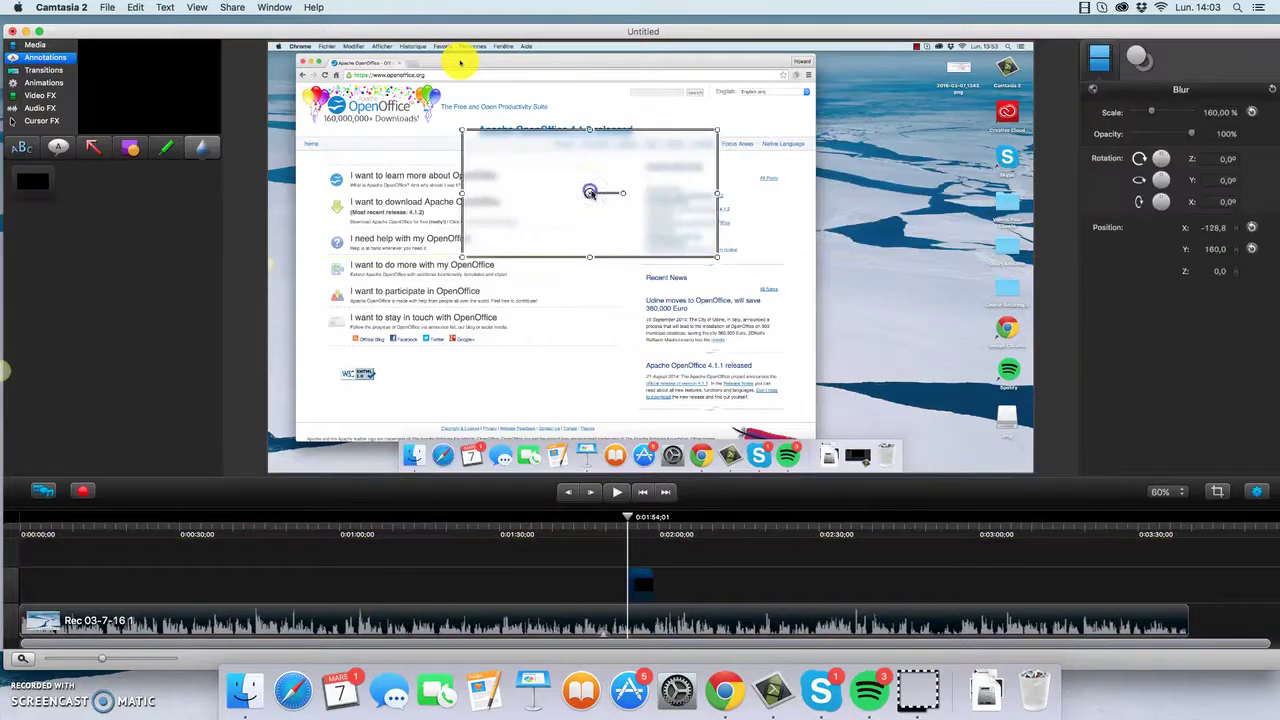
drag(716, 259, 808, 148)
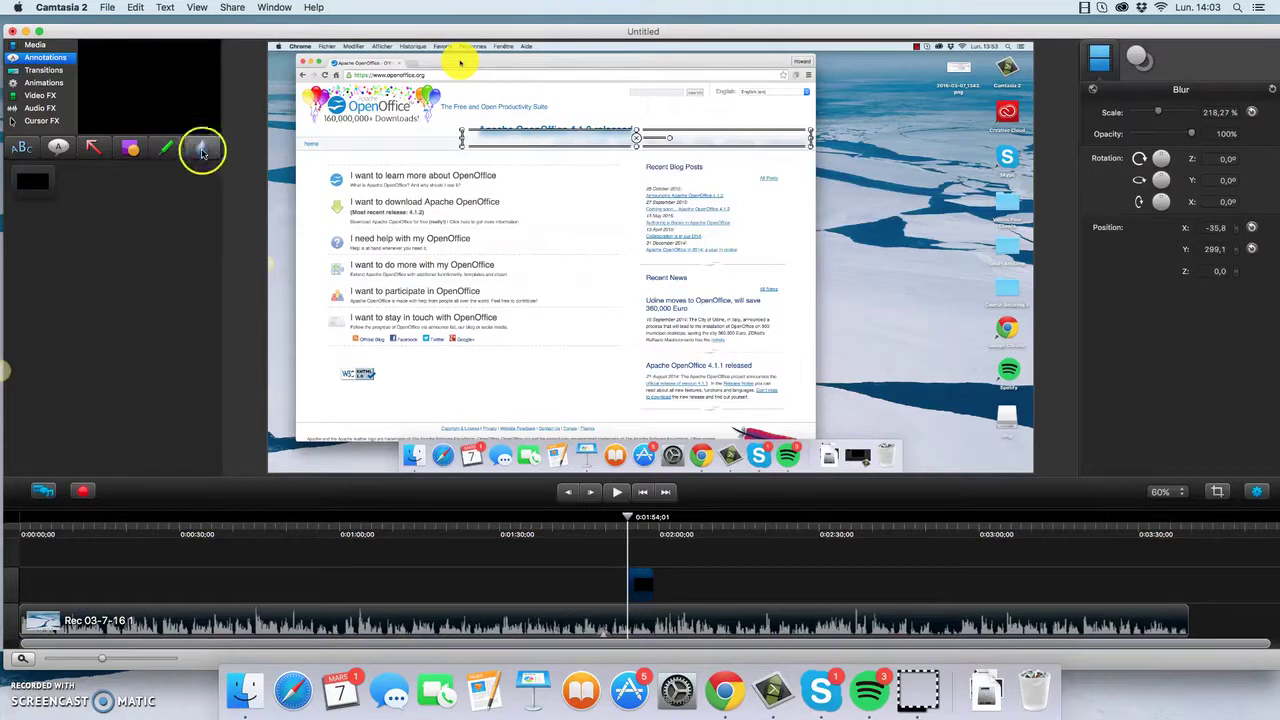
drag(580, 137, 641, 141)
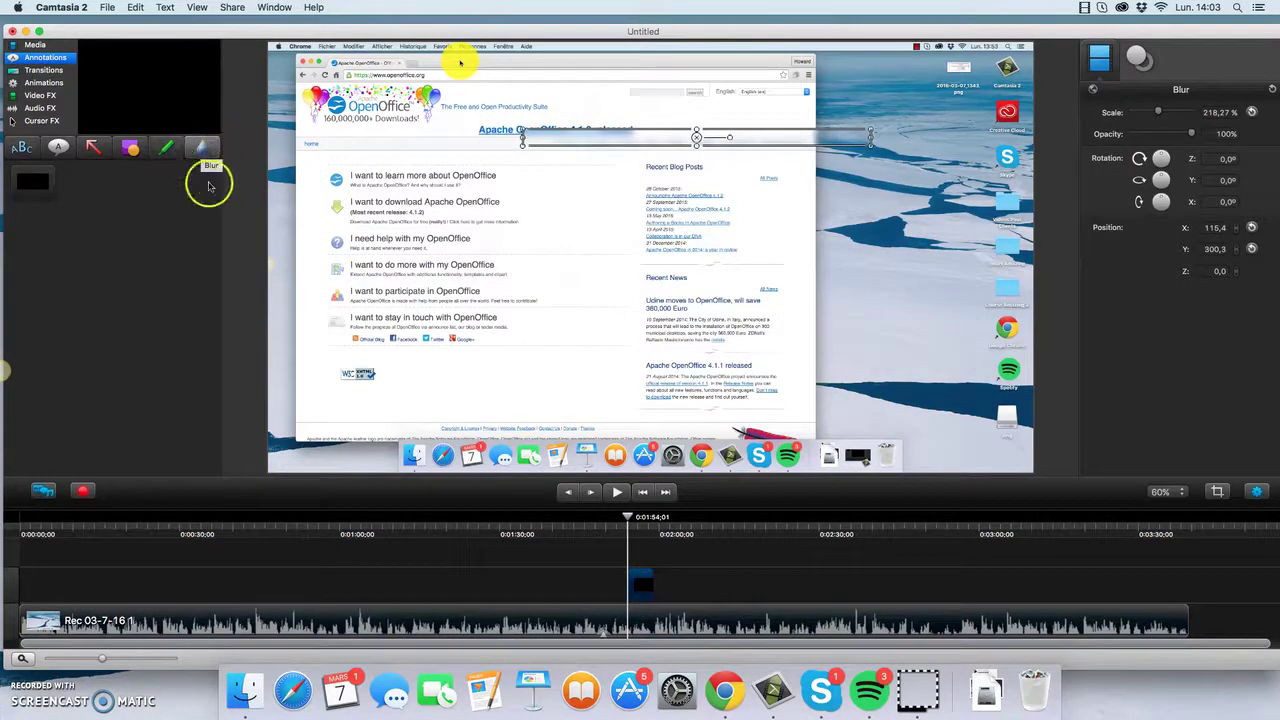
click(202, 148)
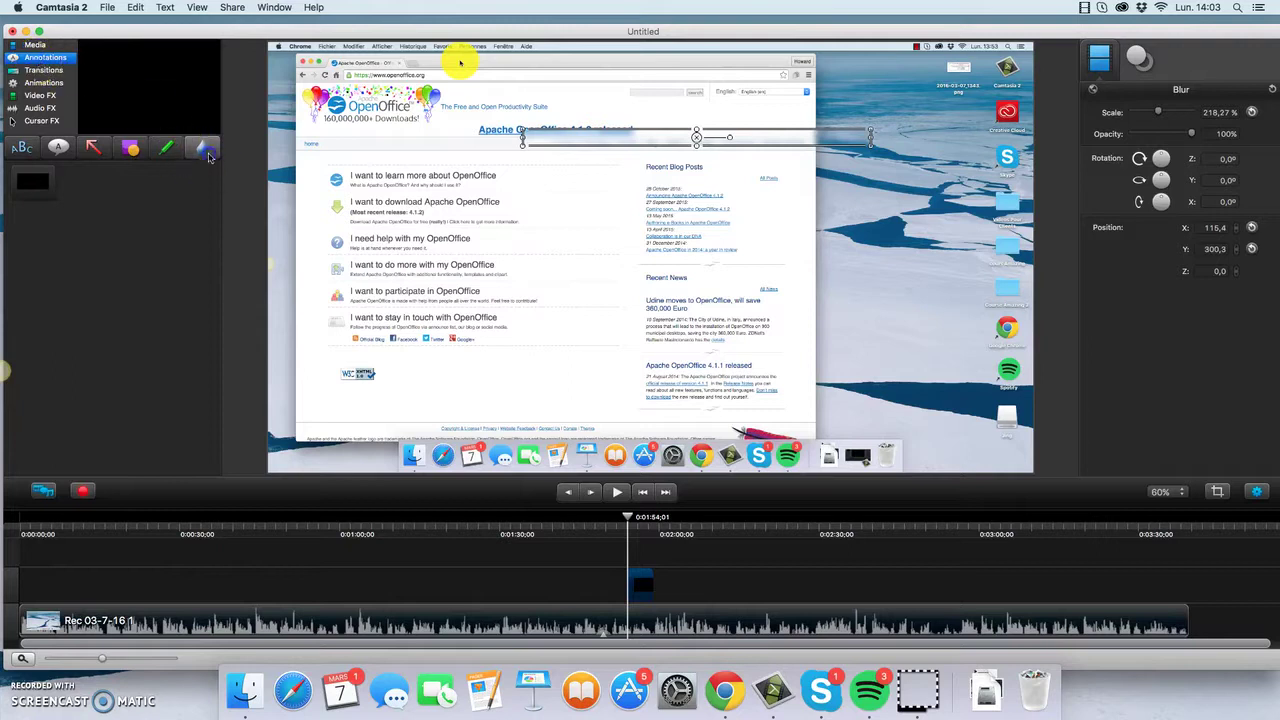
key(Delete)
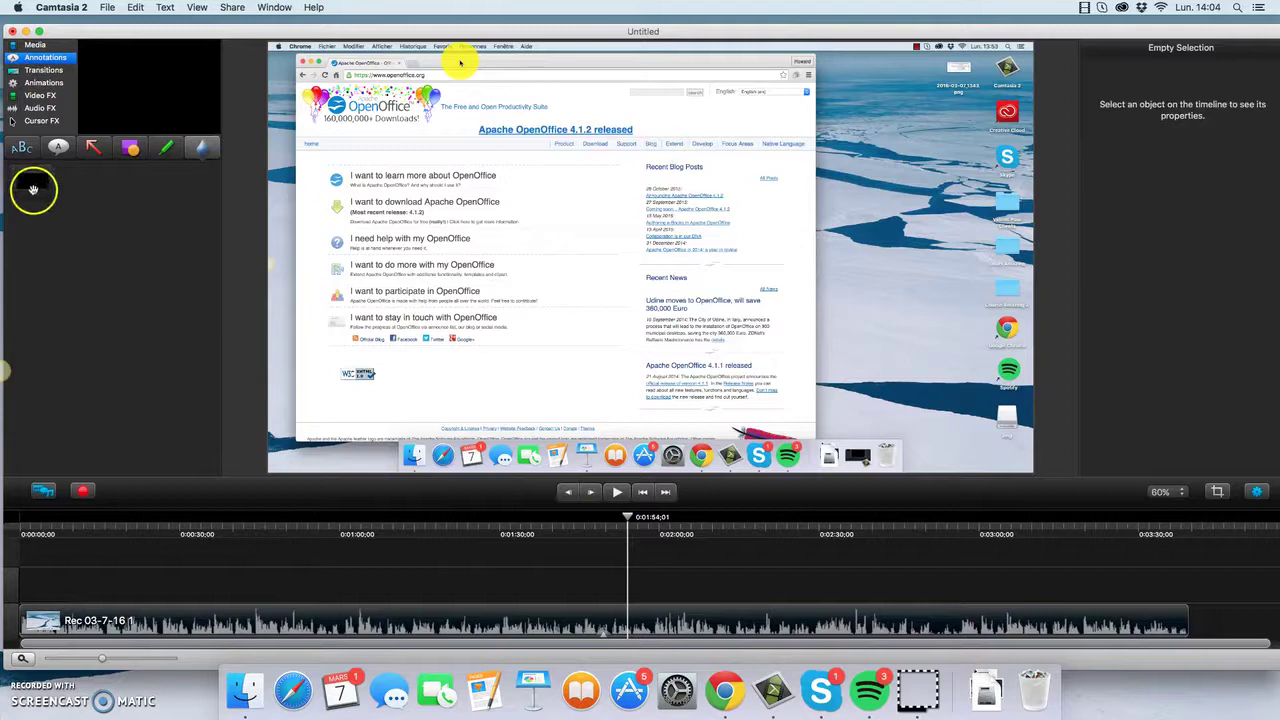
Blur the list of links on the web page, extend the blur clip to about 0:03:00, and preview it at 0:02:11;14.
drag(32, 181, 523, 263)
drag(650, 577, 979, 577)
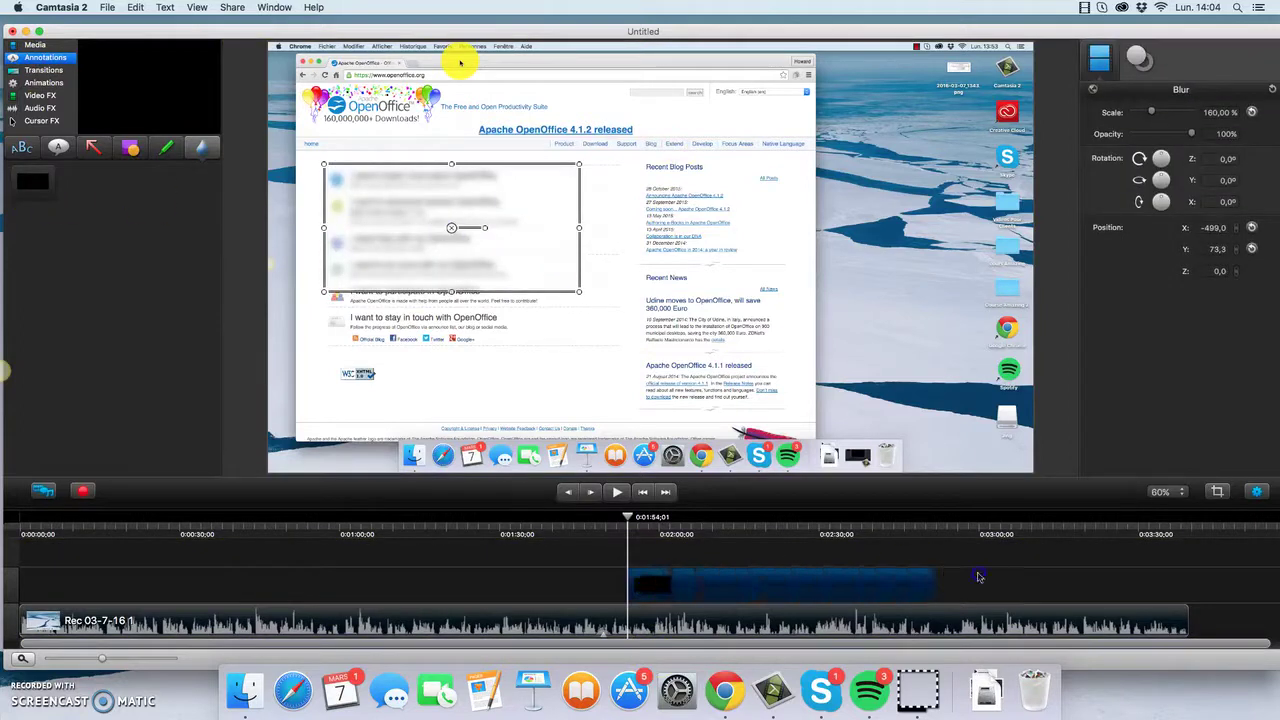
drag(624, 517, 720, 517)
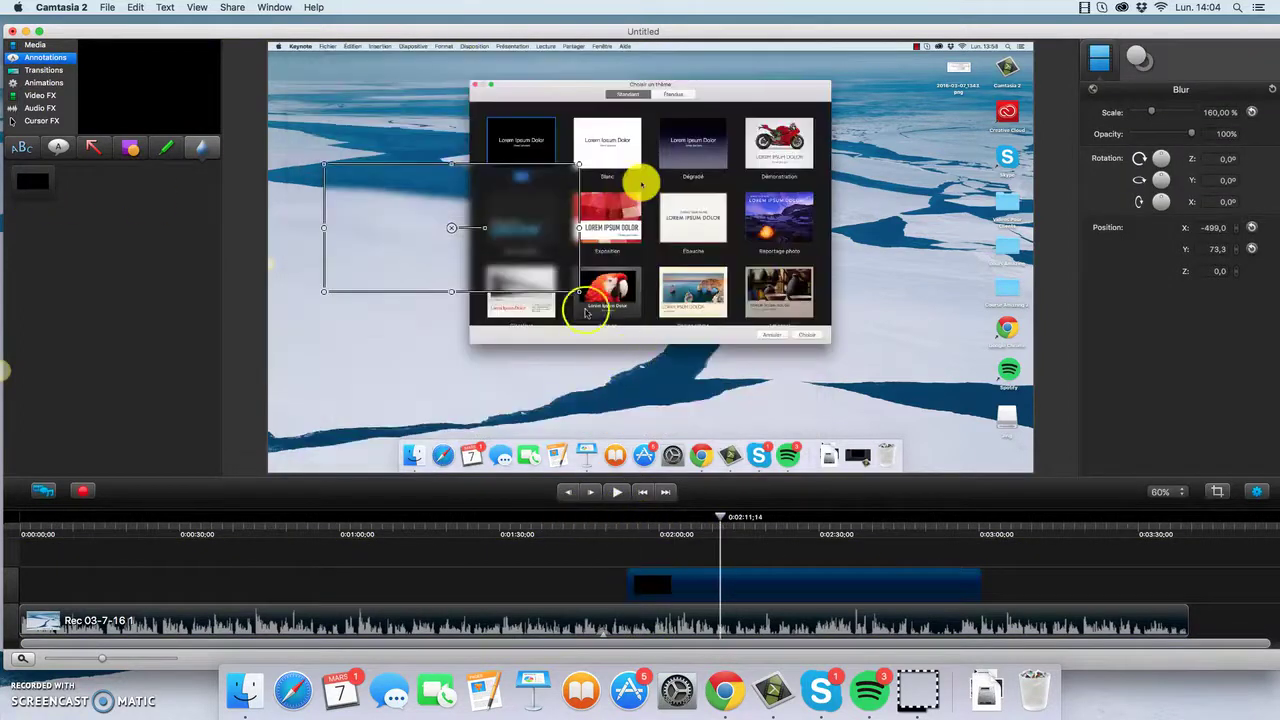
Enlarge the blur to about 436% so it covers the whole theme chooser window, and delete it.
drag(581, 293, 746, 240)
drag(700, 285, 714, 220)
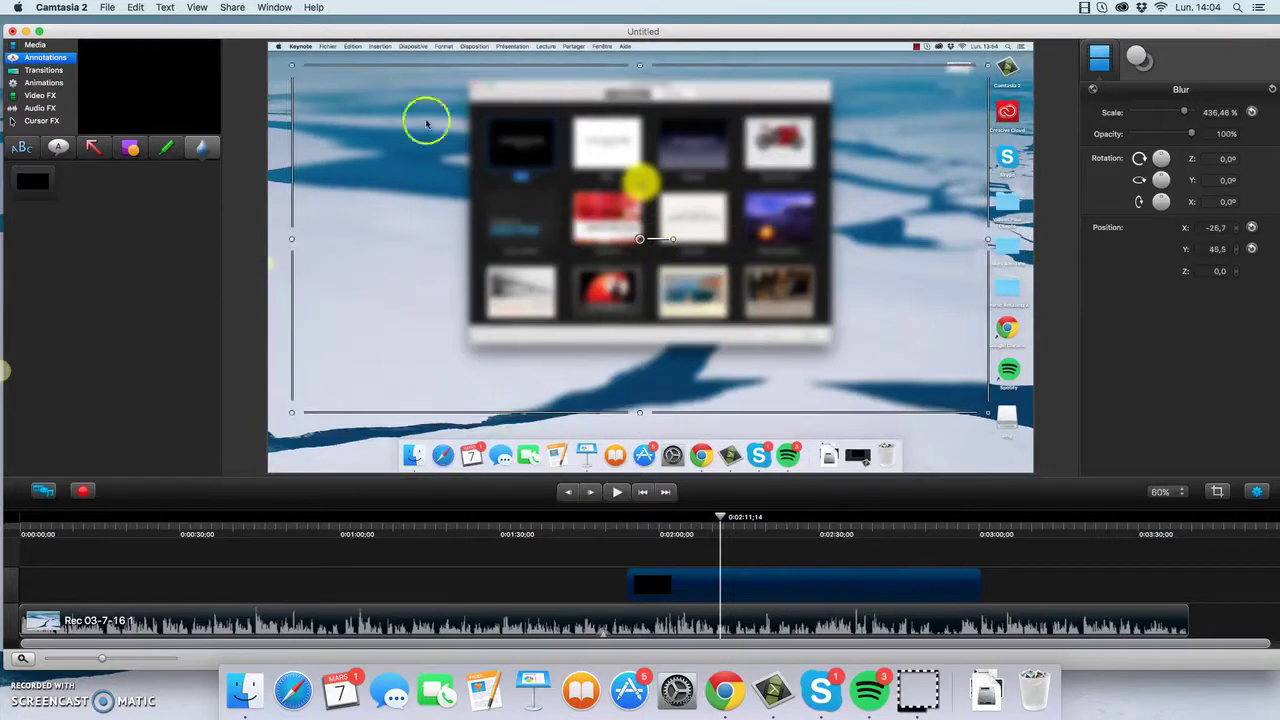
drag(640, 177, 637, 180)
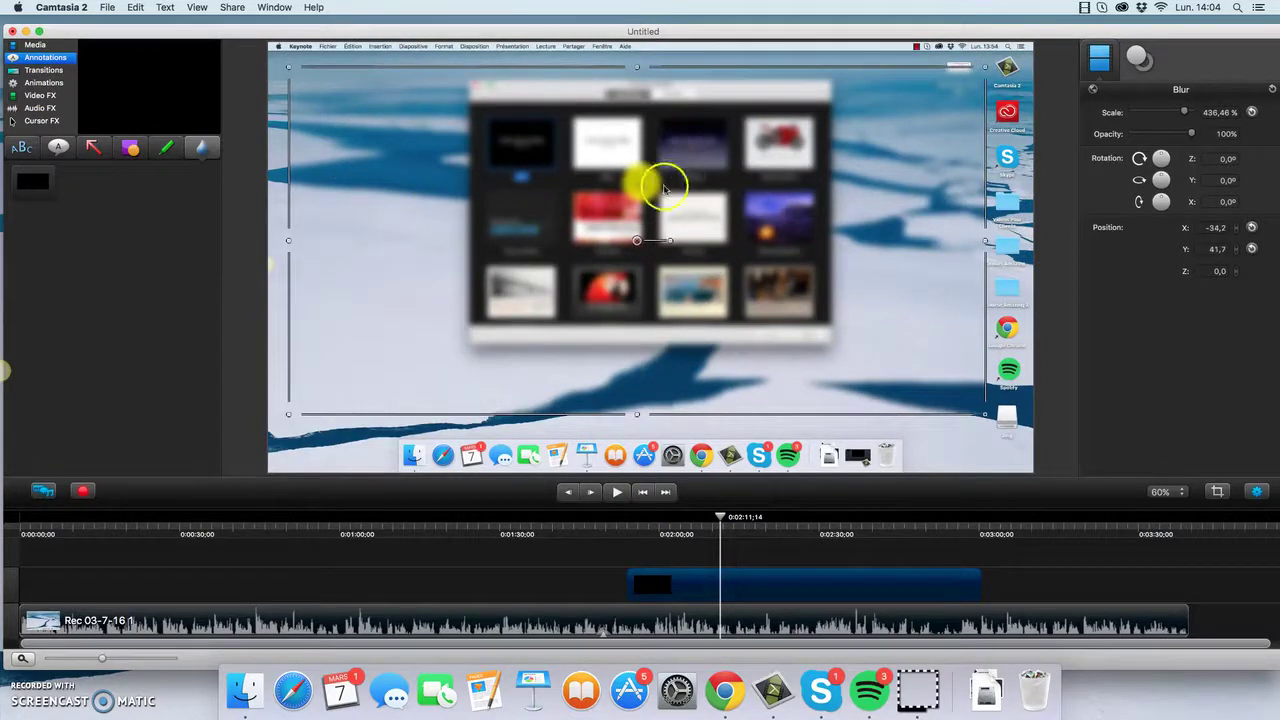
key(Delete)
Set the scale of the Rec 03-7-16 1 clip to 50%.
click(53, 47)
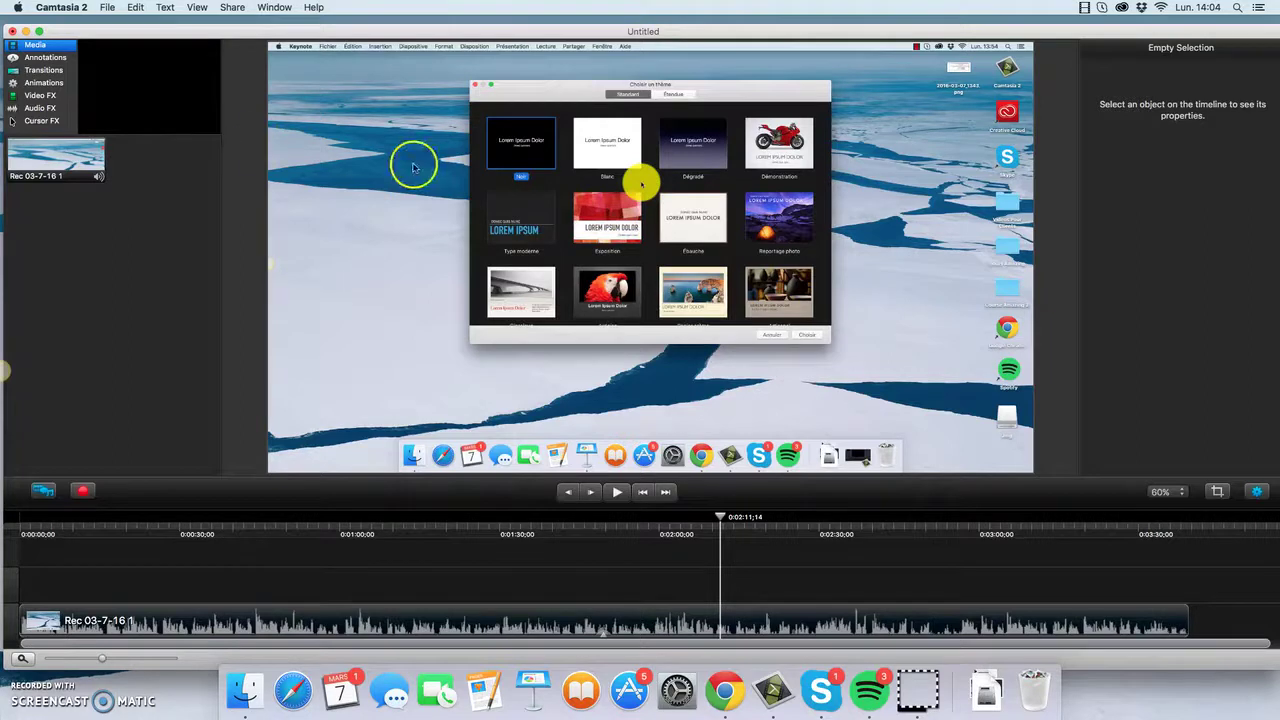
click(945, 275)
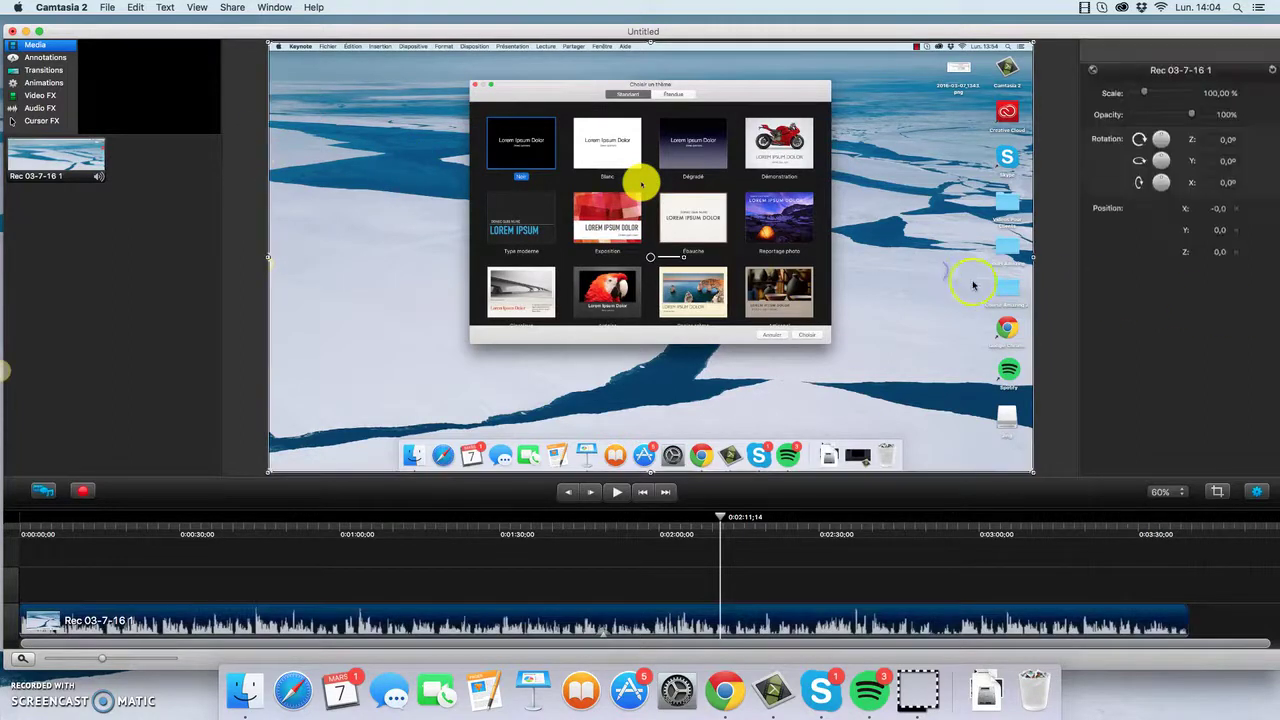
click(1071, 306)
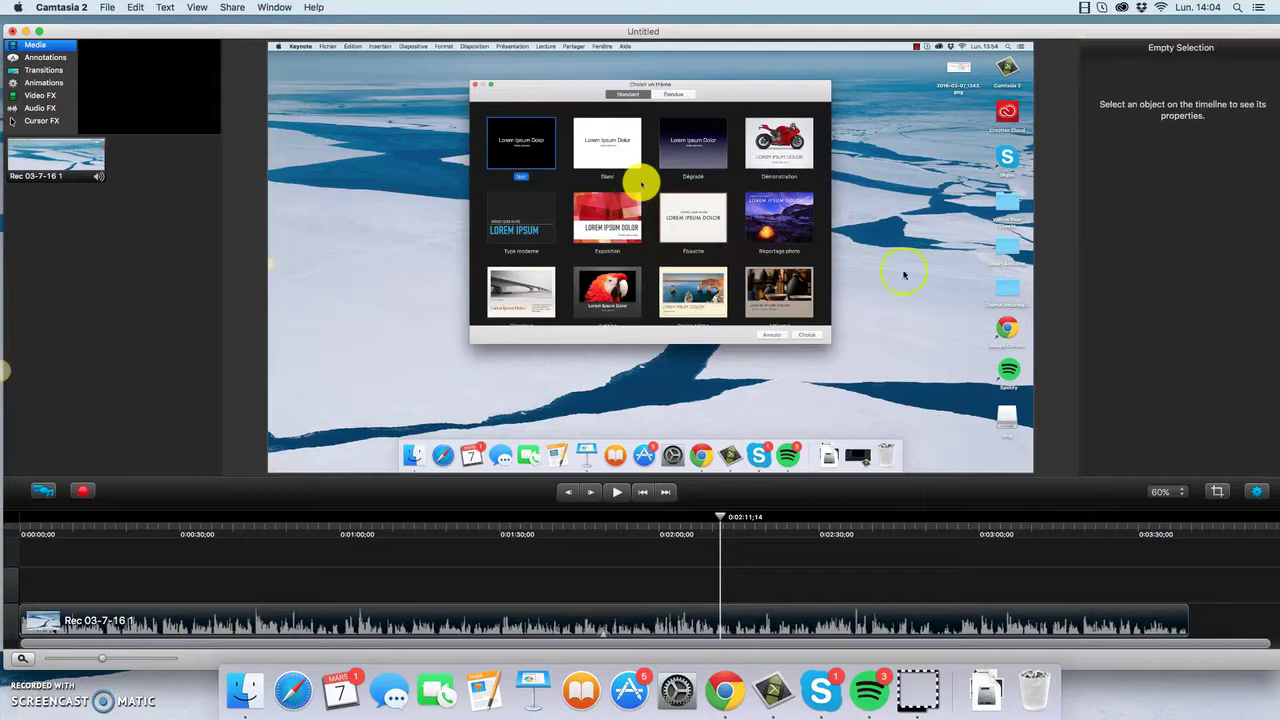
click(841, 172)
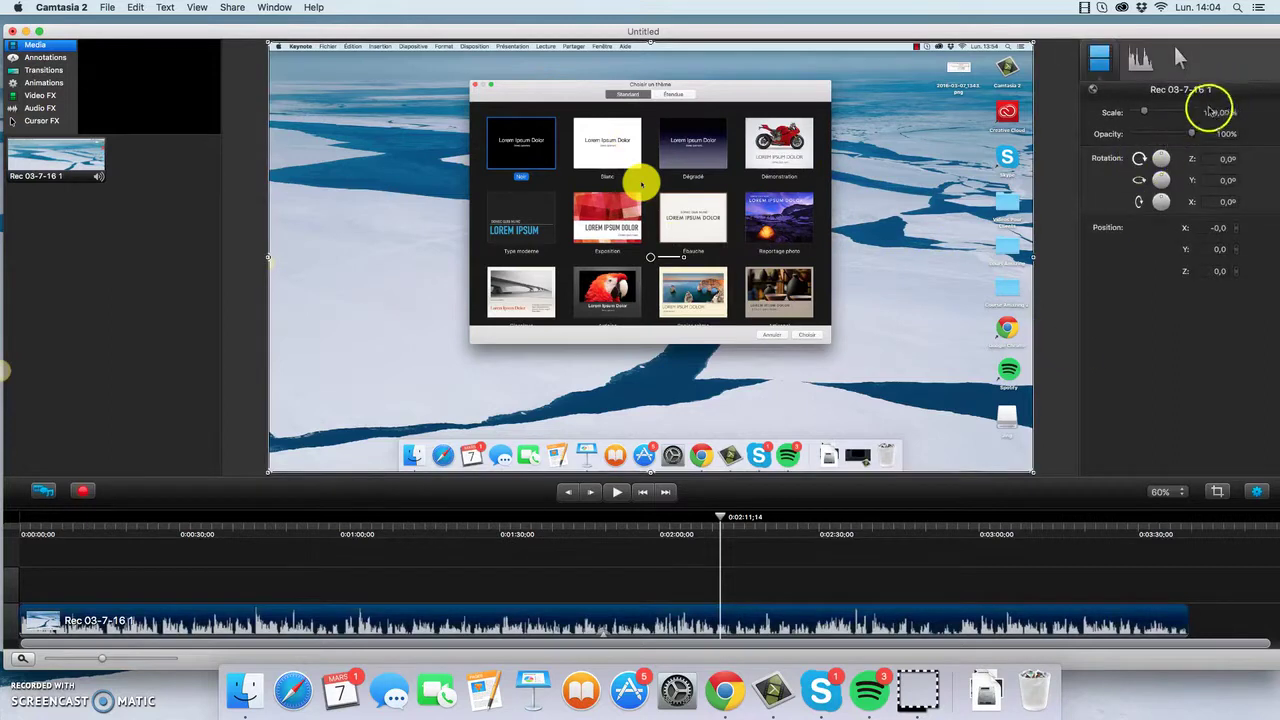
drag(1201, 113, 1230, 113)
text(58)
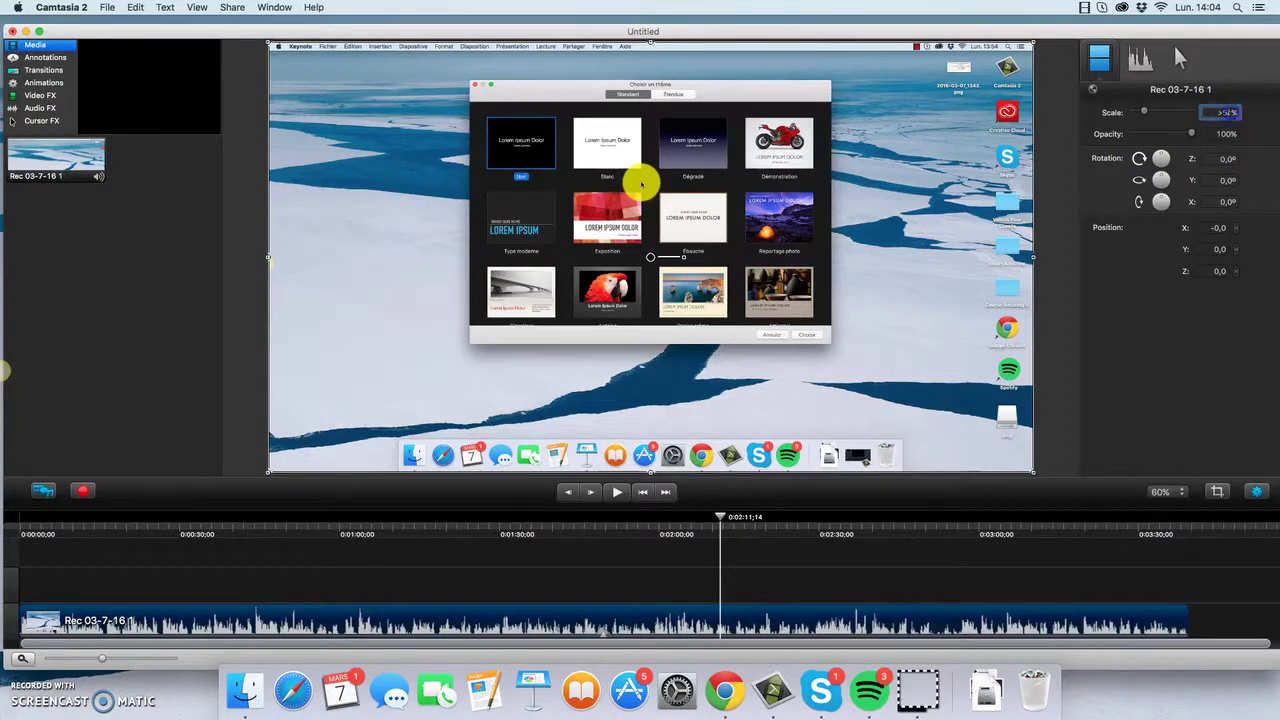
key(BackSpace)
text(50)
click(1024, 300)
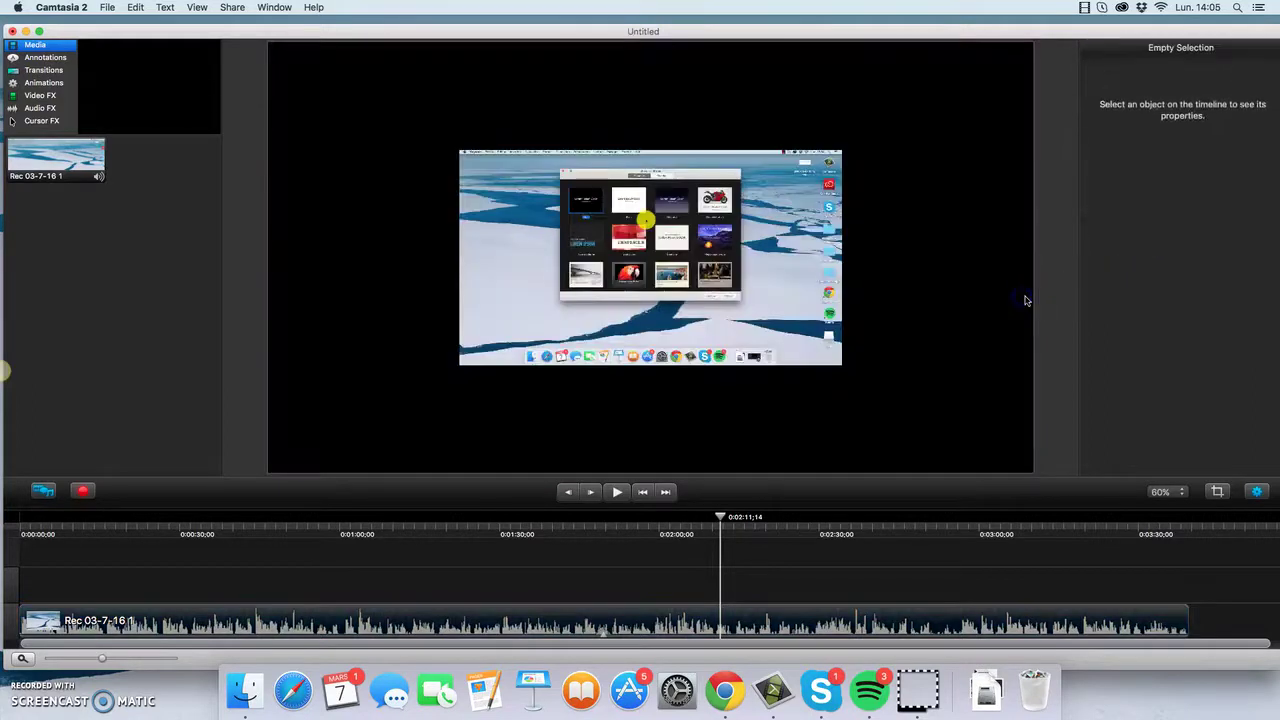
Change the canvas dimensions to the "iMac - 50% (960x540)" preset and apply them.
scroll(809, 245, up, 3)
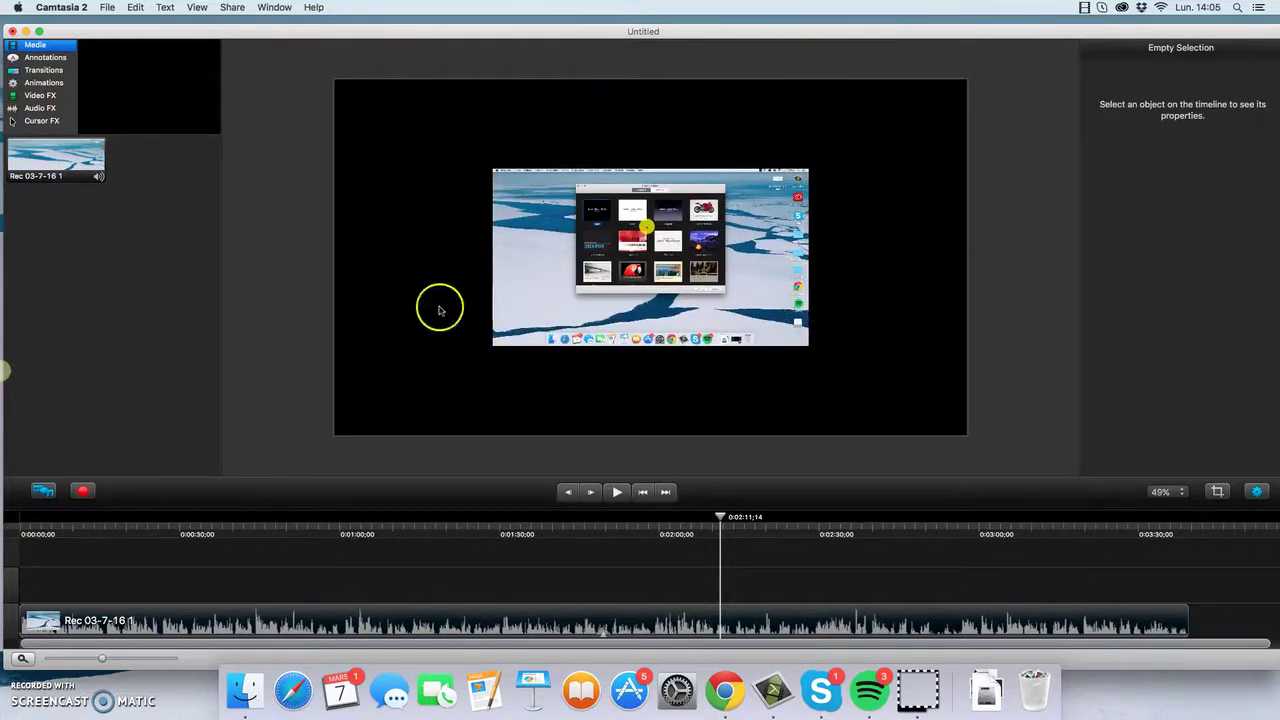
right_click(282, 316)
click(290, 321)
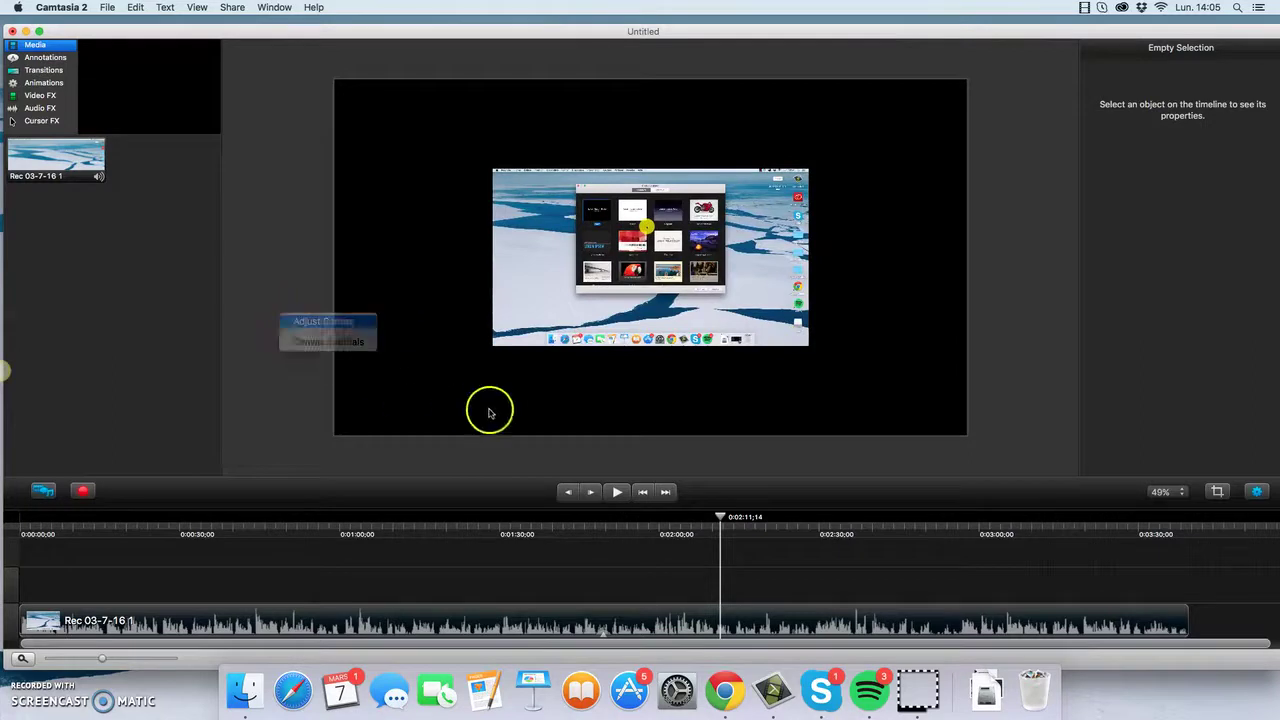
click(700, 447)
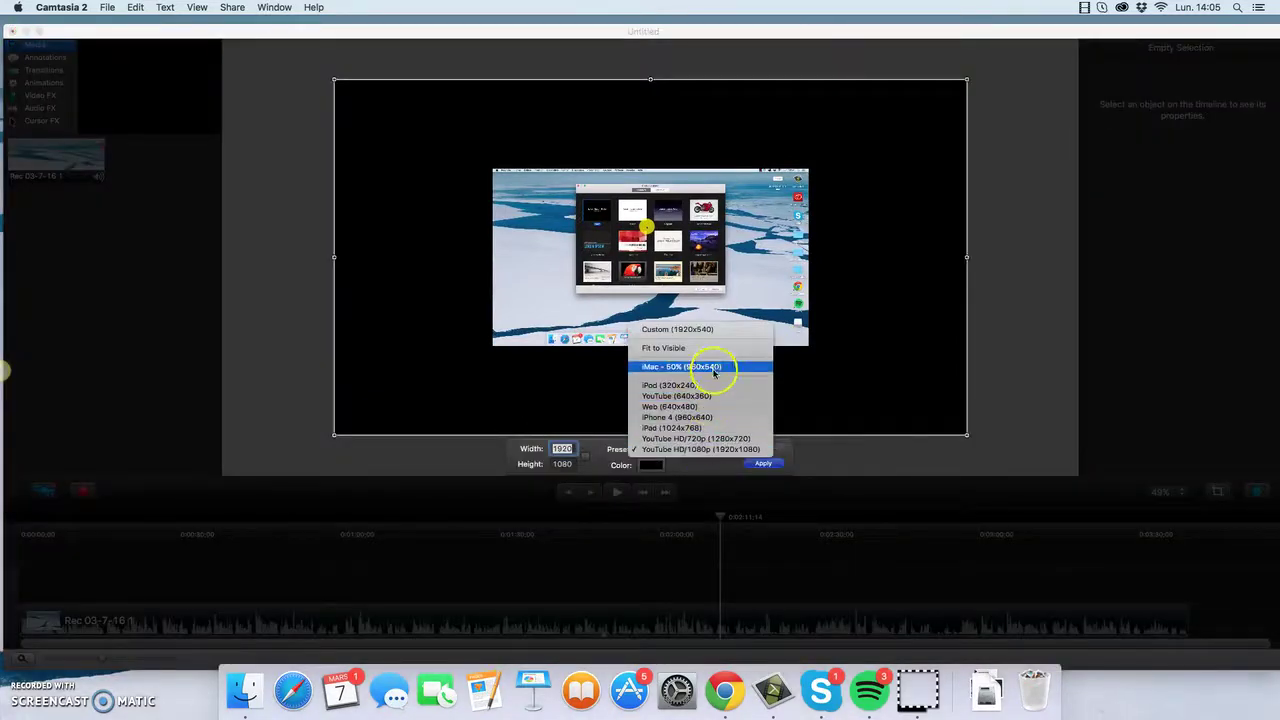
click(751, 366)
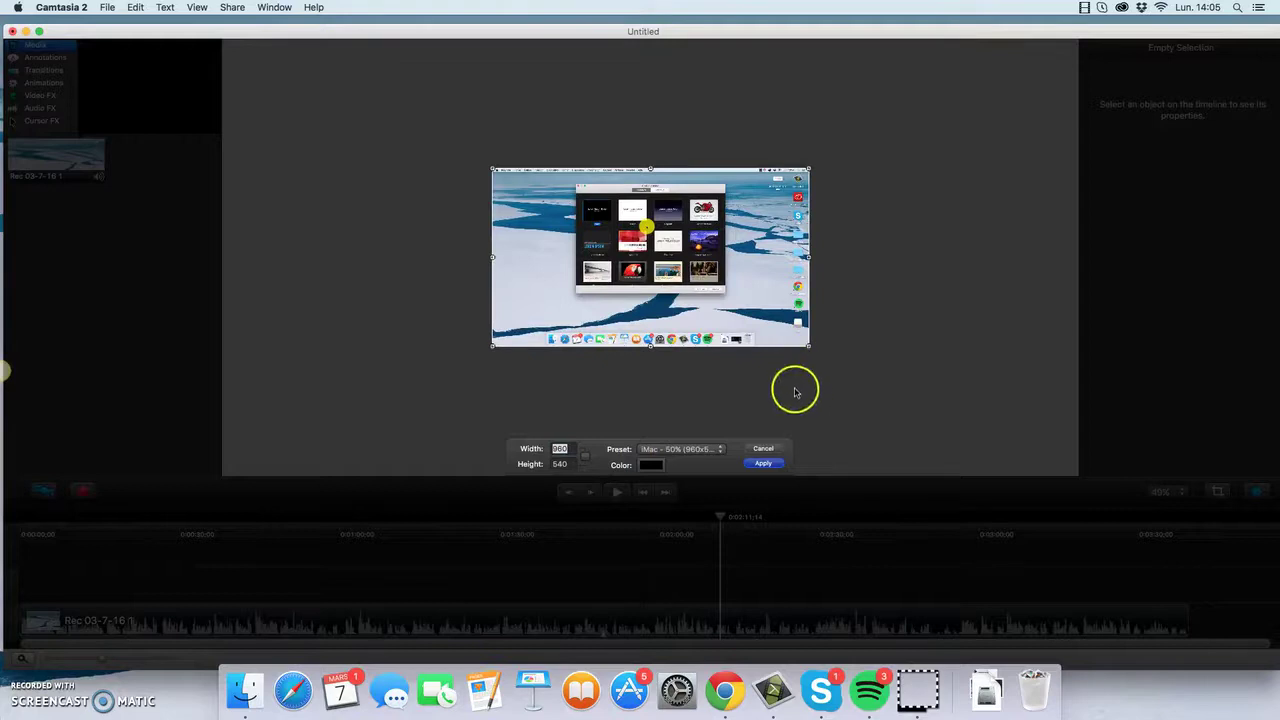
click(765, 463)
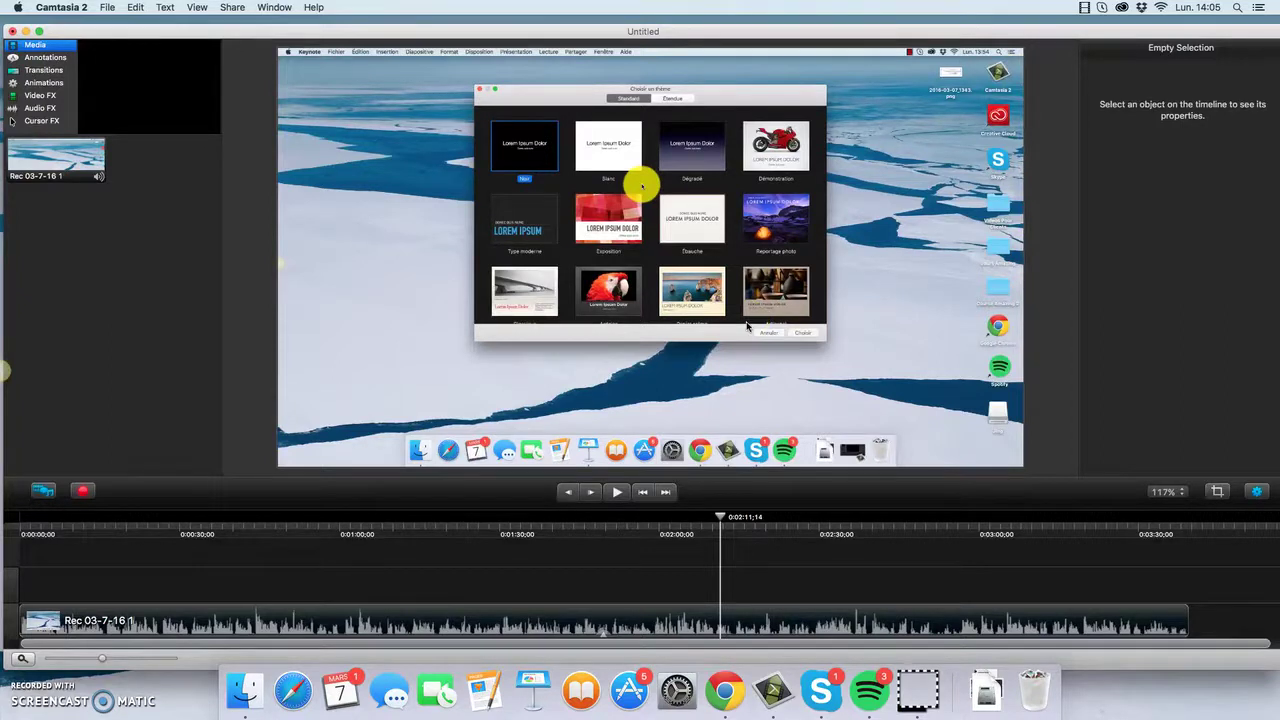
Inspect the resized canvas and check the Scale value of the Rec 03-7-16 1 clip.
scroll(860, 294, down, 5)
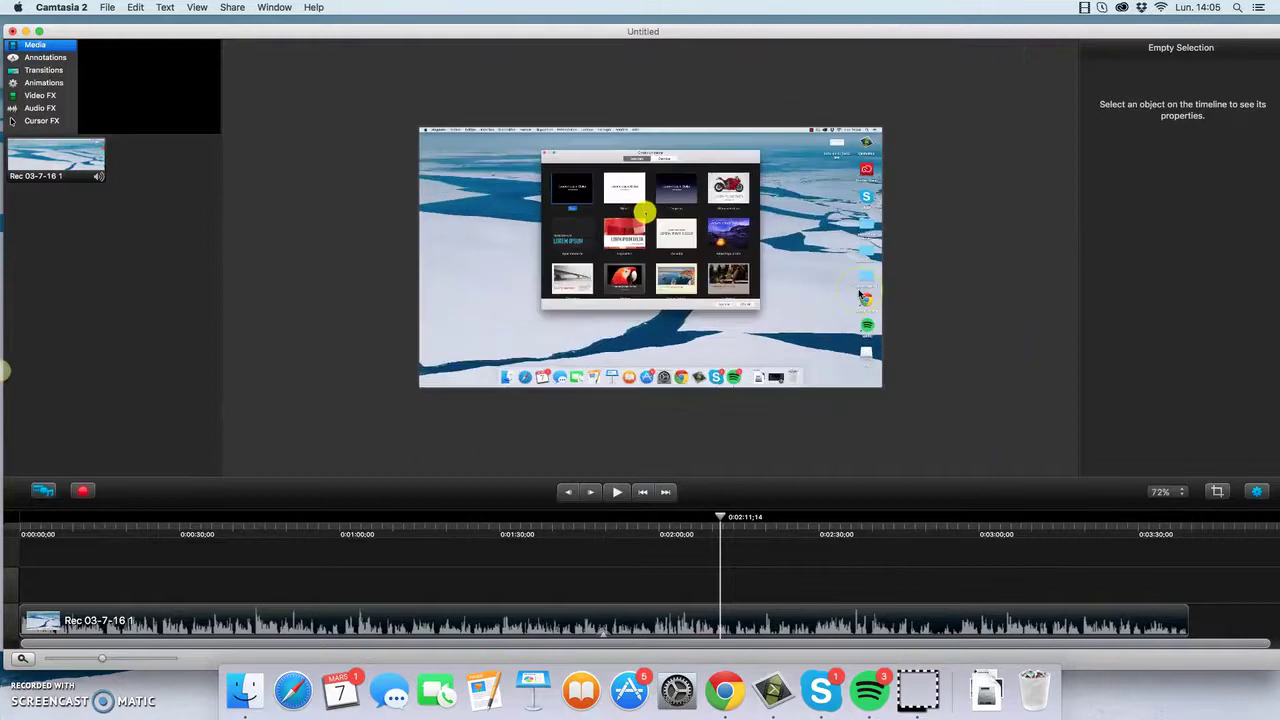
scroll(860, 294, up, 3)
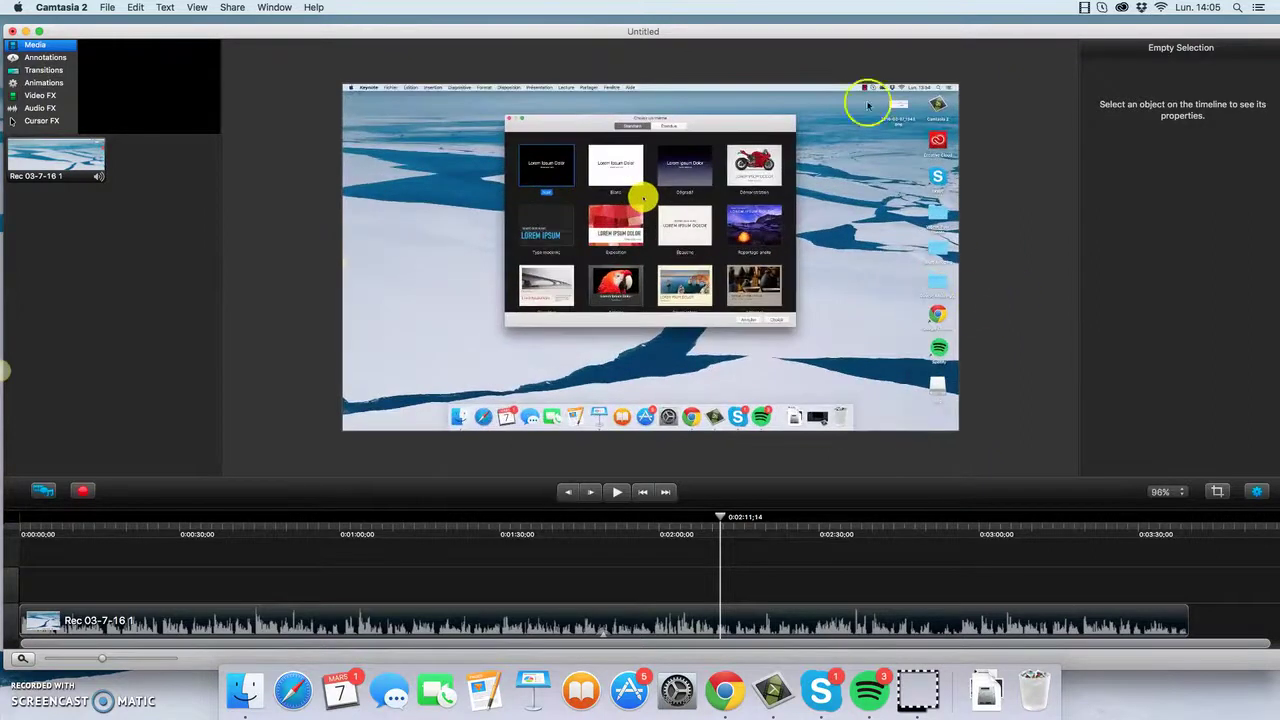
click(610, 162)
click(1215, 112)
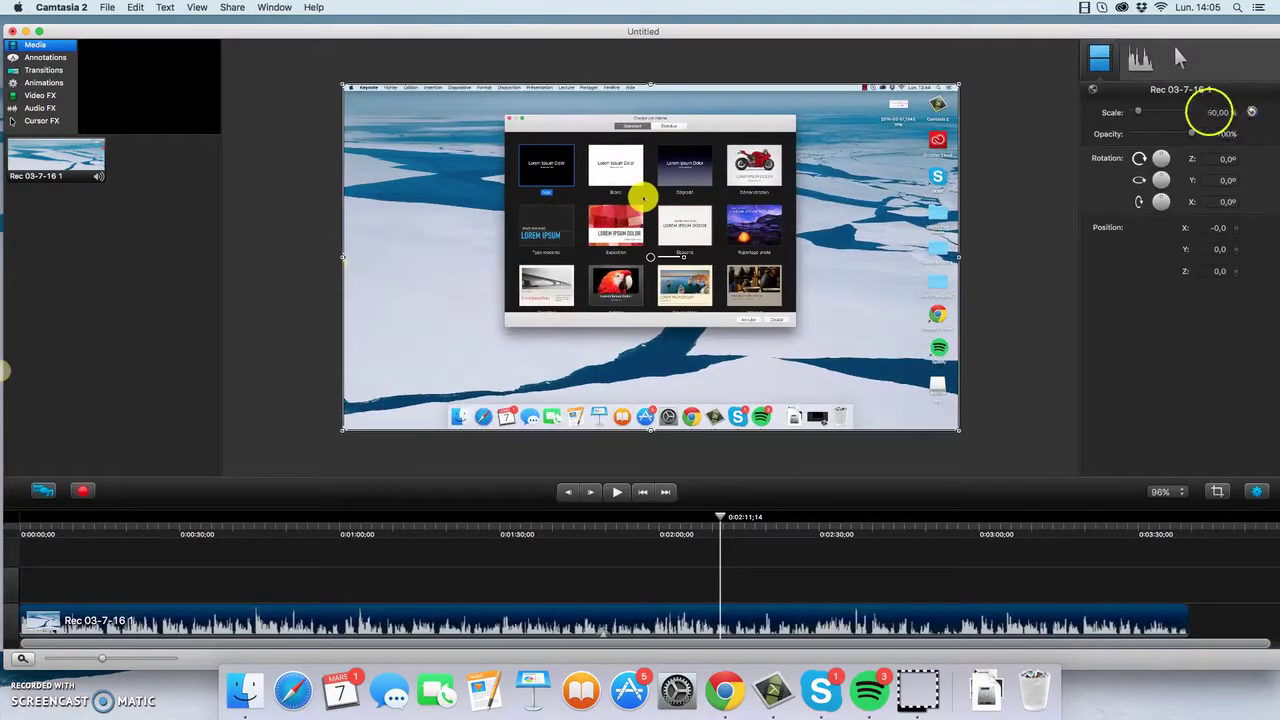
Set the scale of the Rec 03-7-16 1 clip to 100%.
text(50)
key(Return)
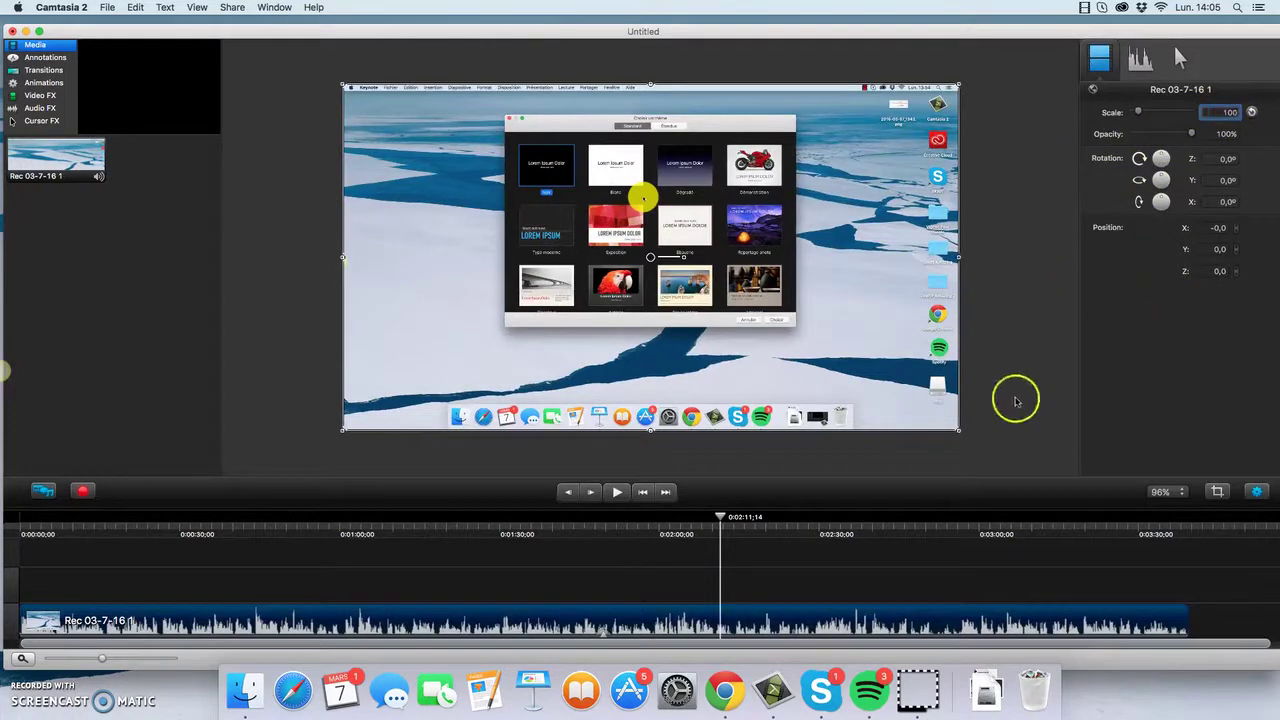
key(super+z)
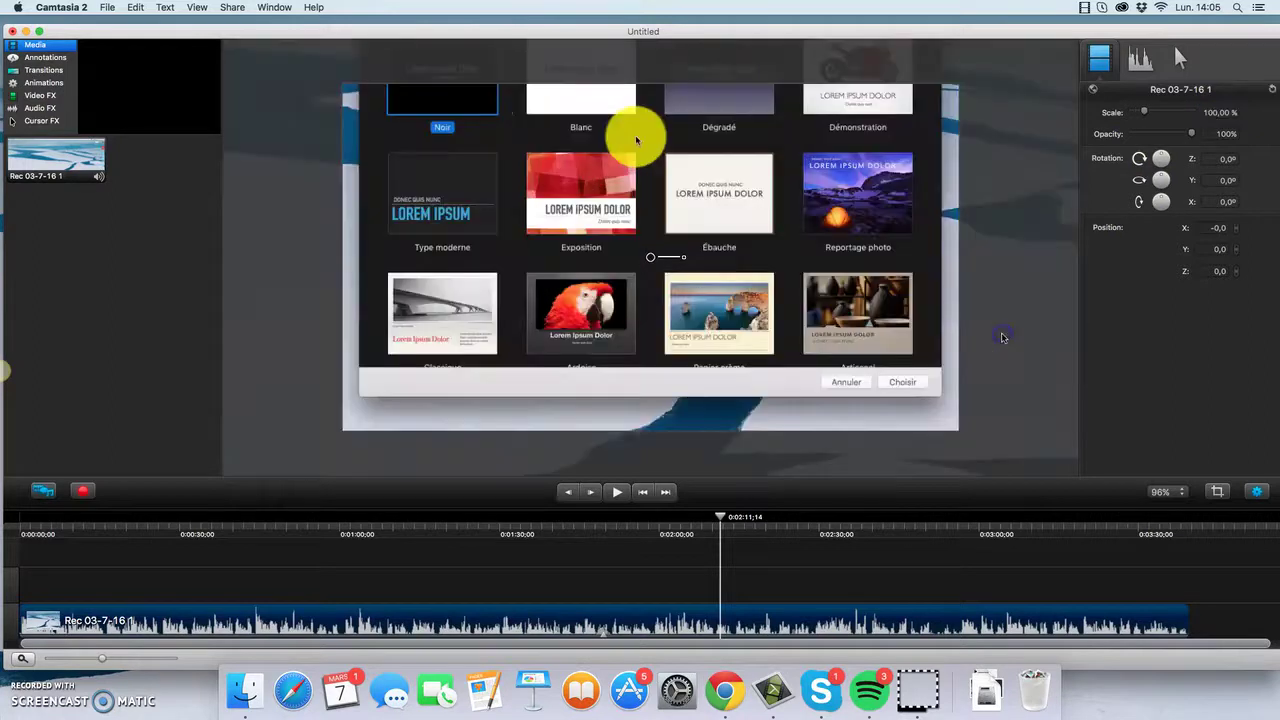
Change the canvas dimensions to the "YouTube HD/1080p (1920x1080)" preset and apply them.
right_click(266, 323)
right_click(264, 266)
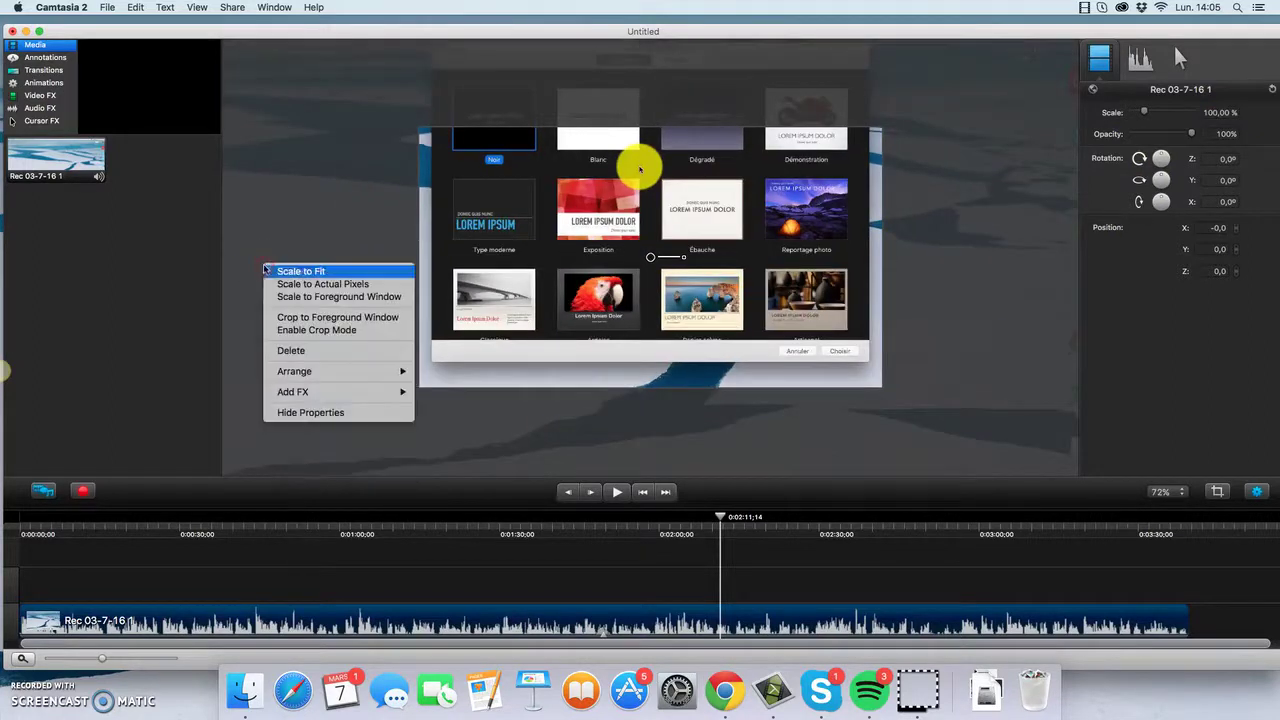
right_click(185, 282)
click(358, 259)
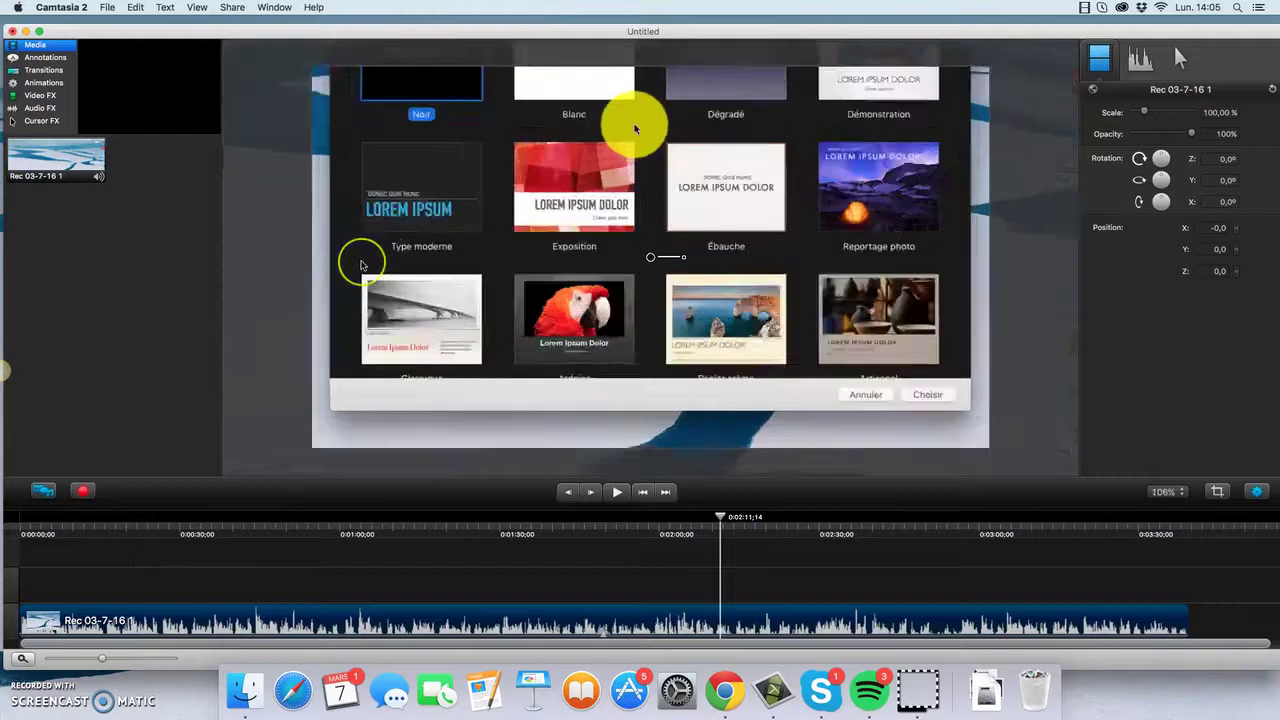
right_click(260, 257)
click(320, 262)
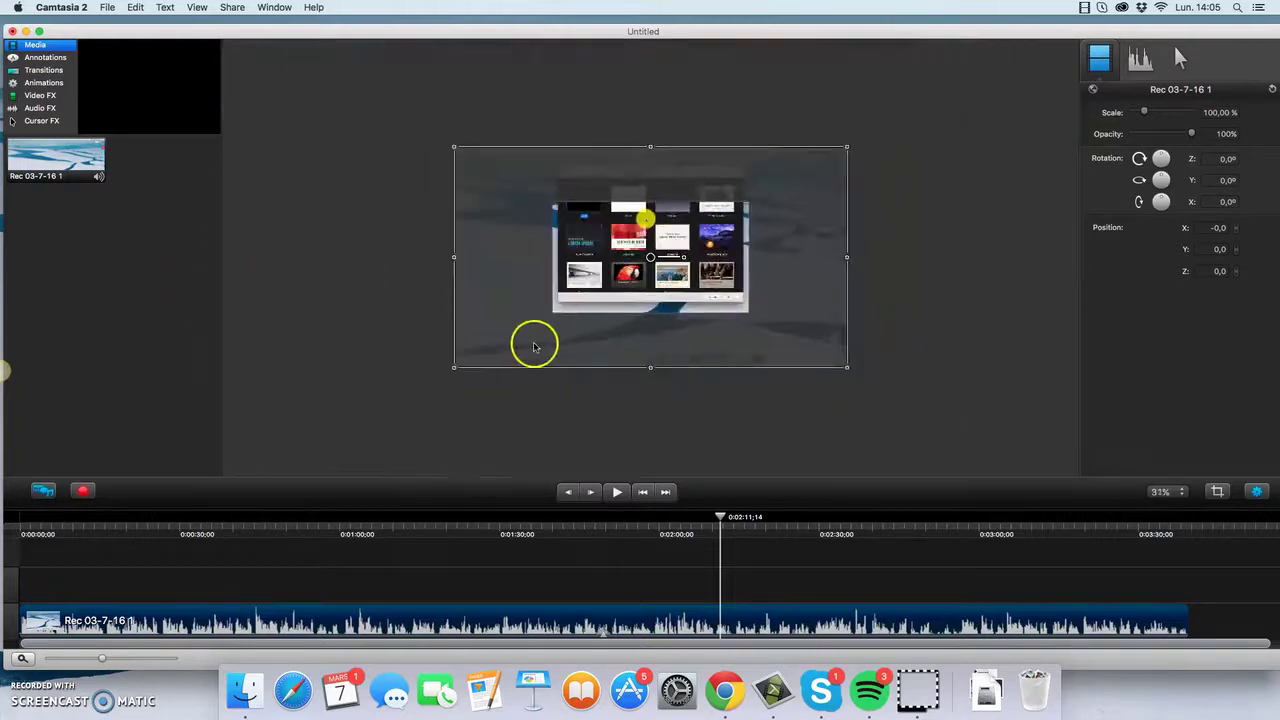
click(716, 450)
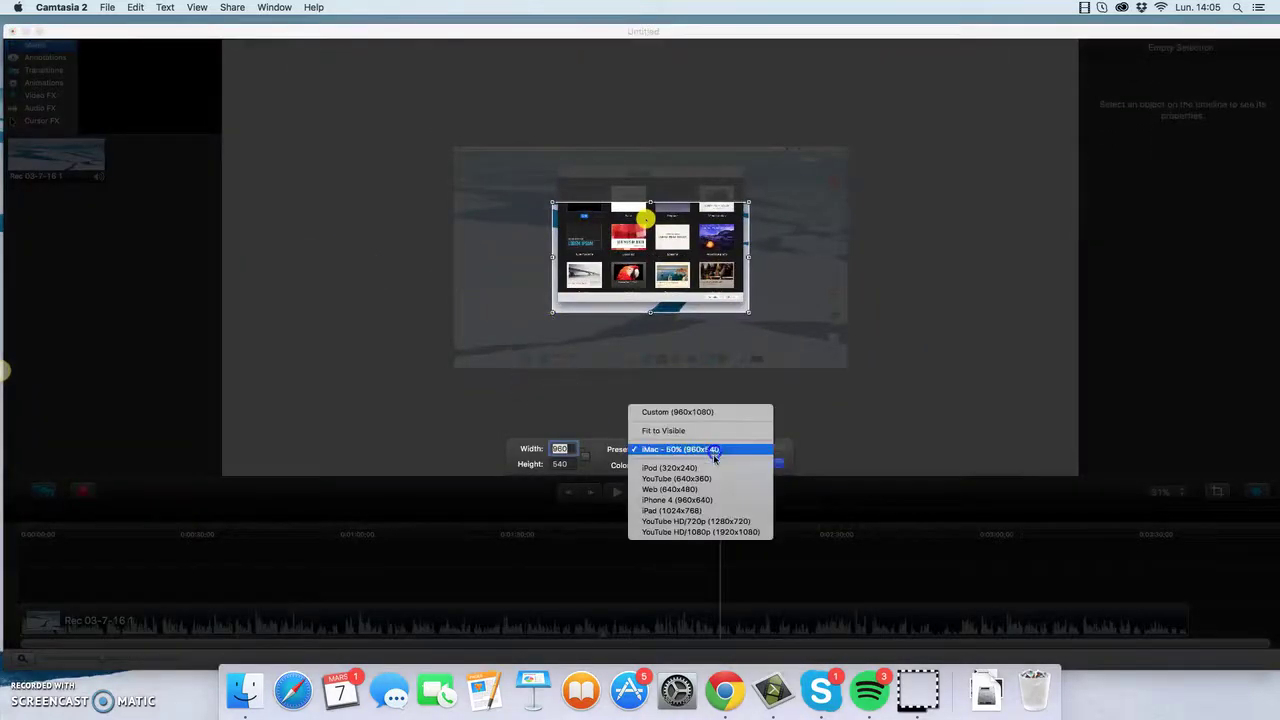
click(713, 532)
click(768, 462)
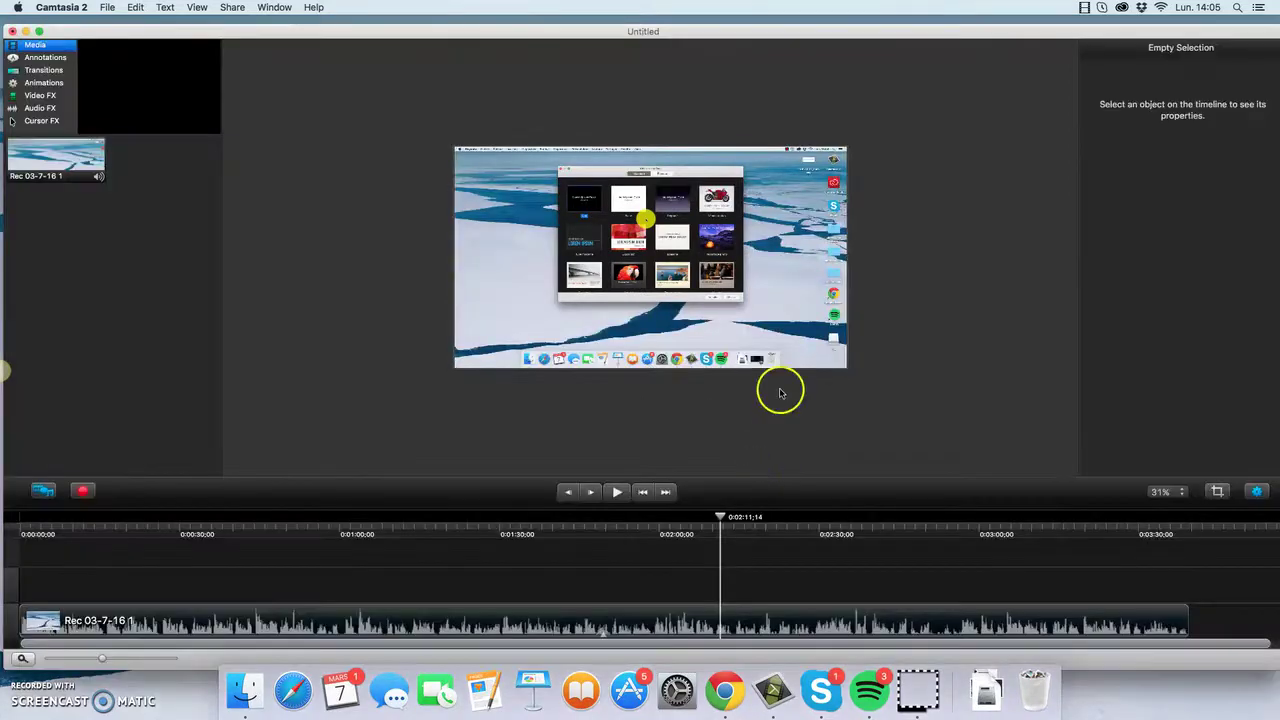
click(278, 236)
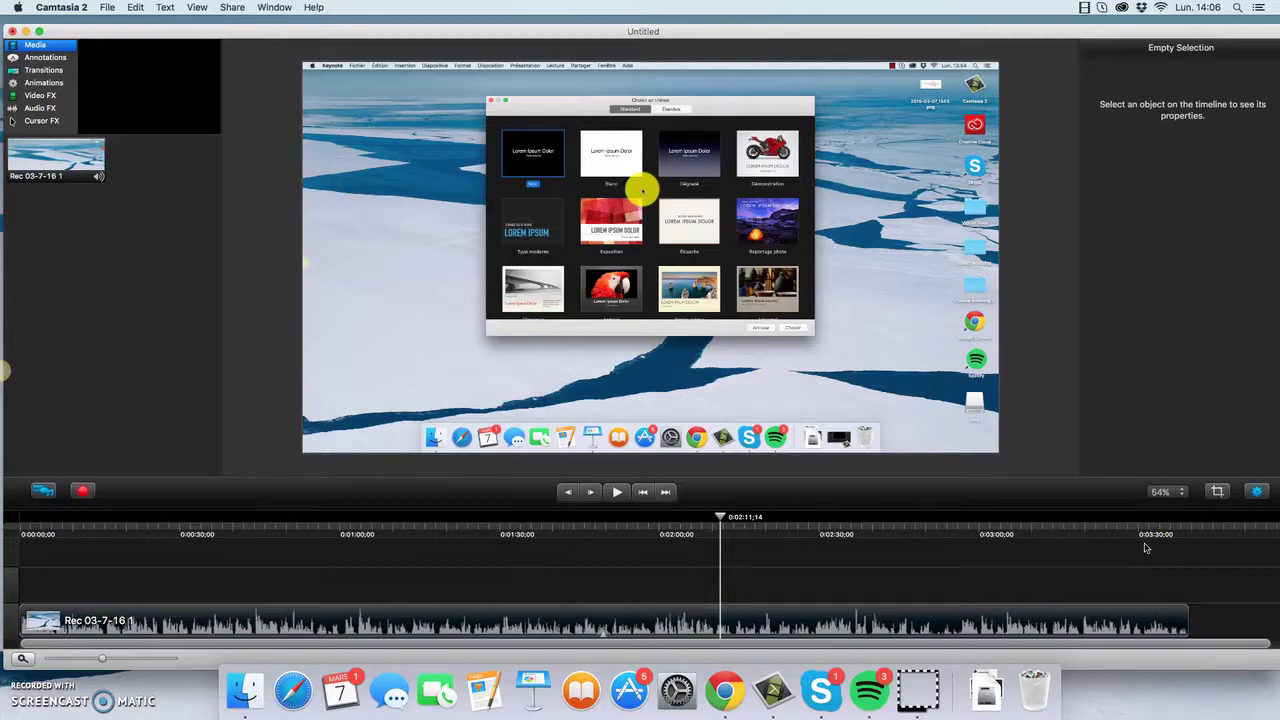
Open an advanced export of the project and choose Export to MP4 as the format.
click(232, 8)
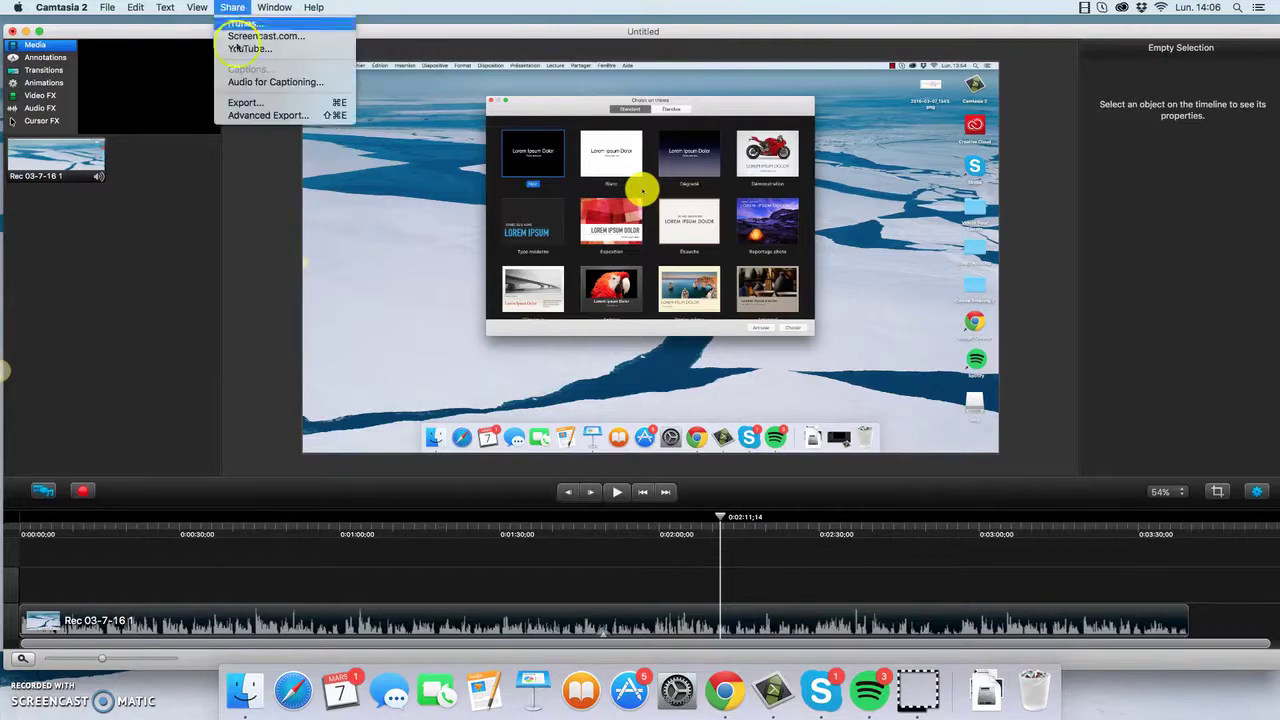
click(251, 138)
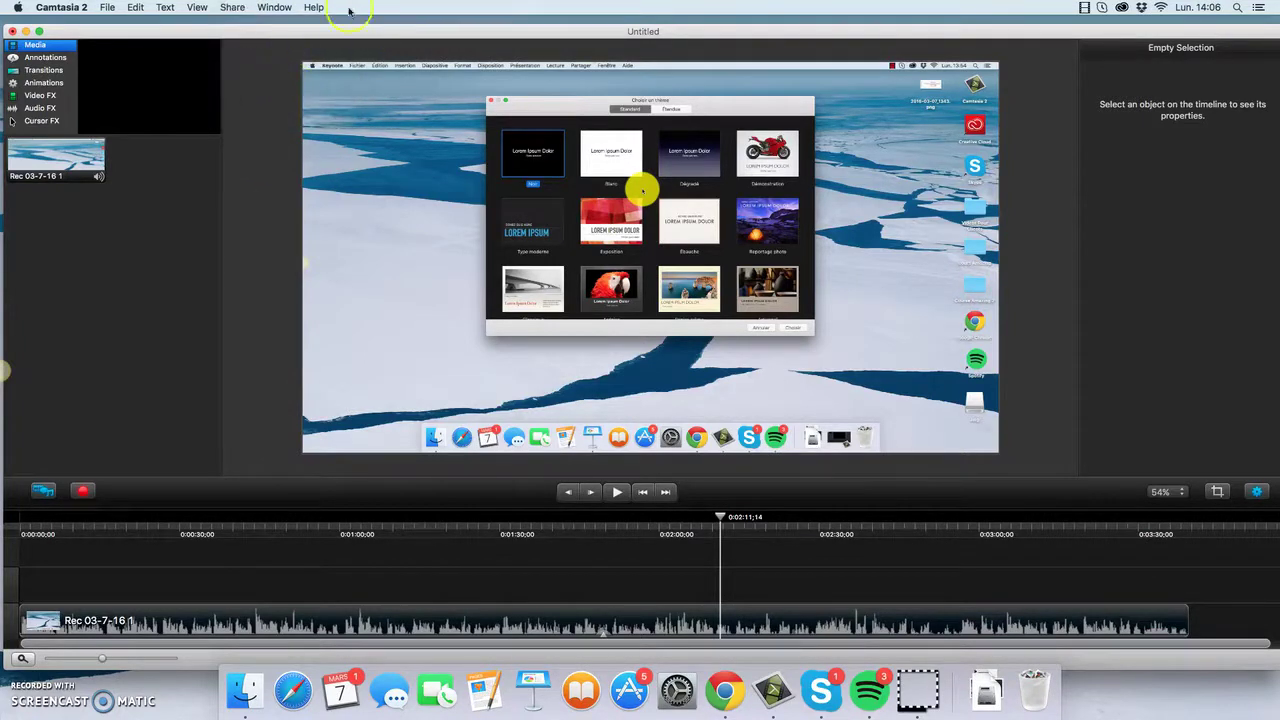
click(231, 9)
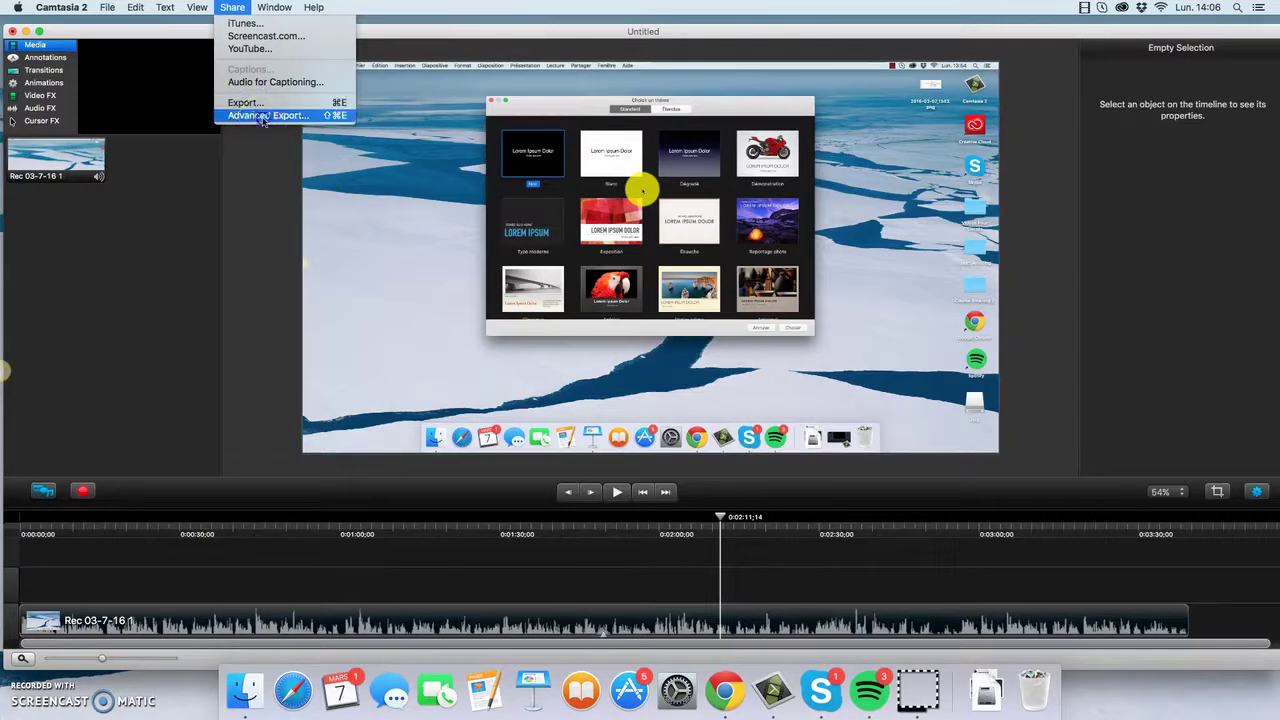
click(526, 239)
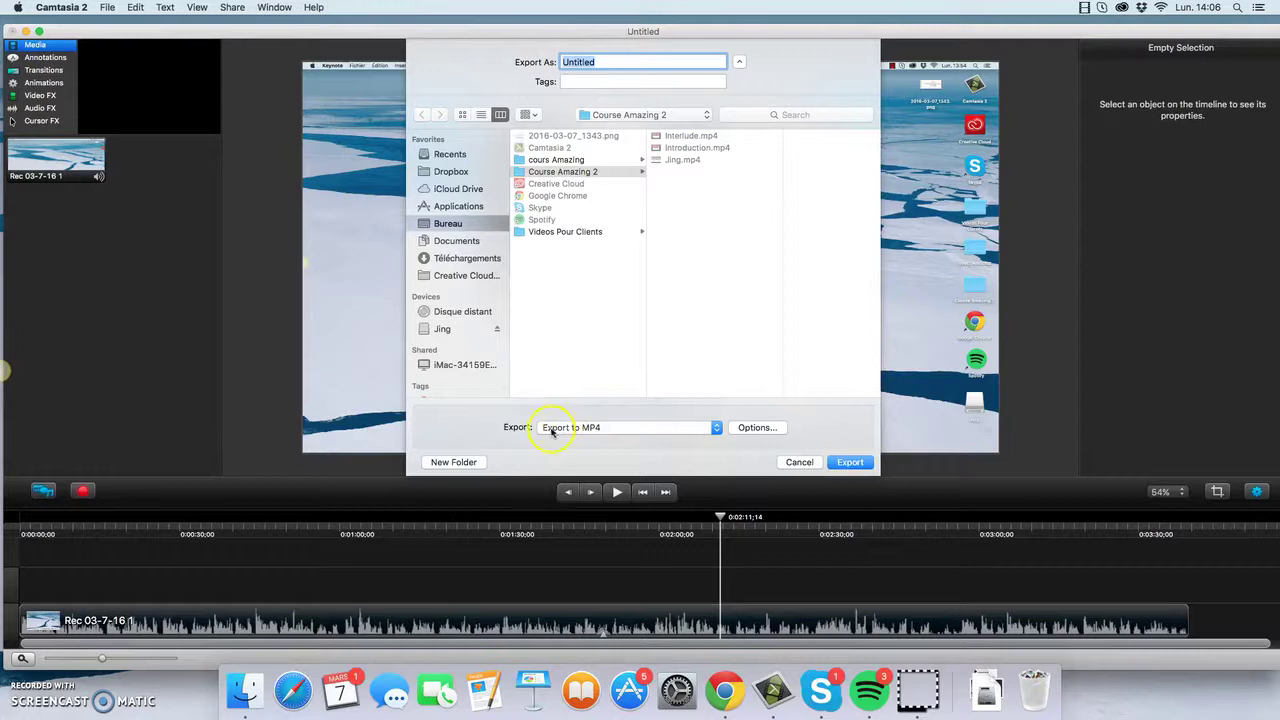
click(717, 433)
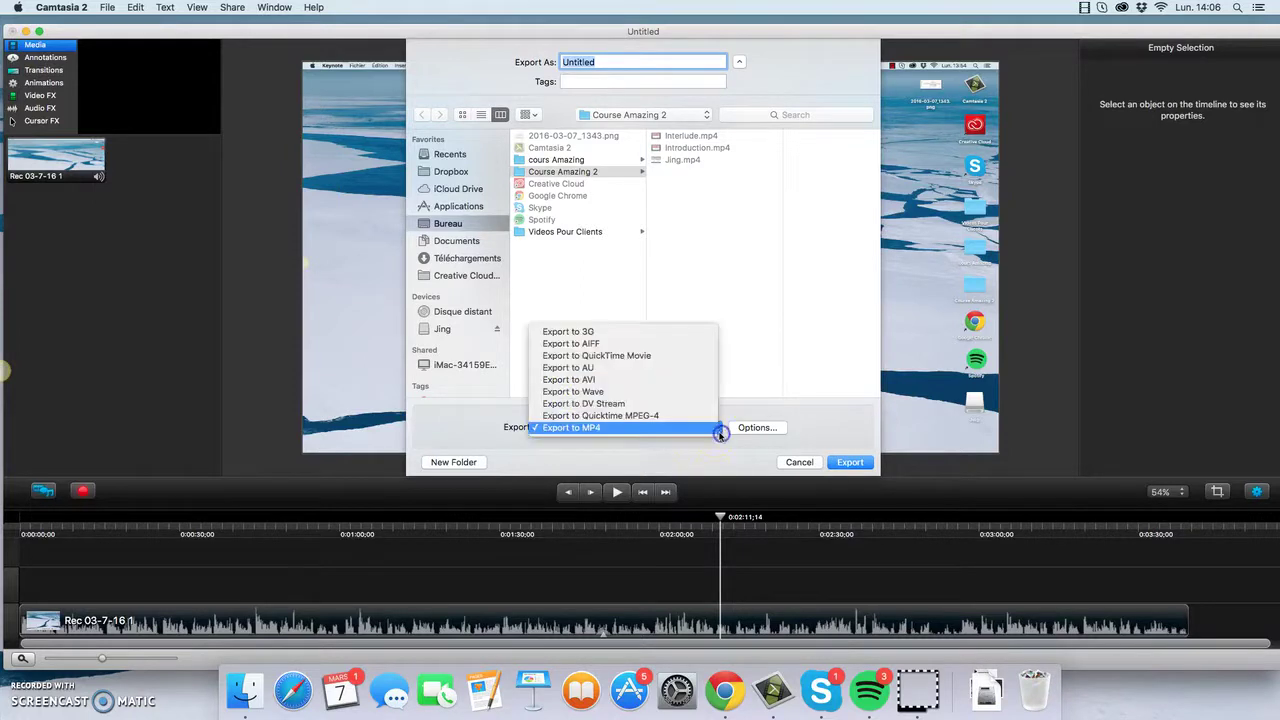
click(642, 392)
click(626, 428)
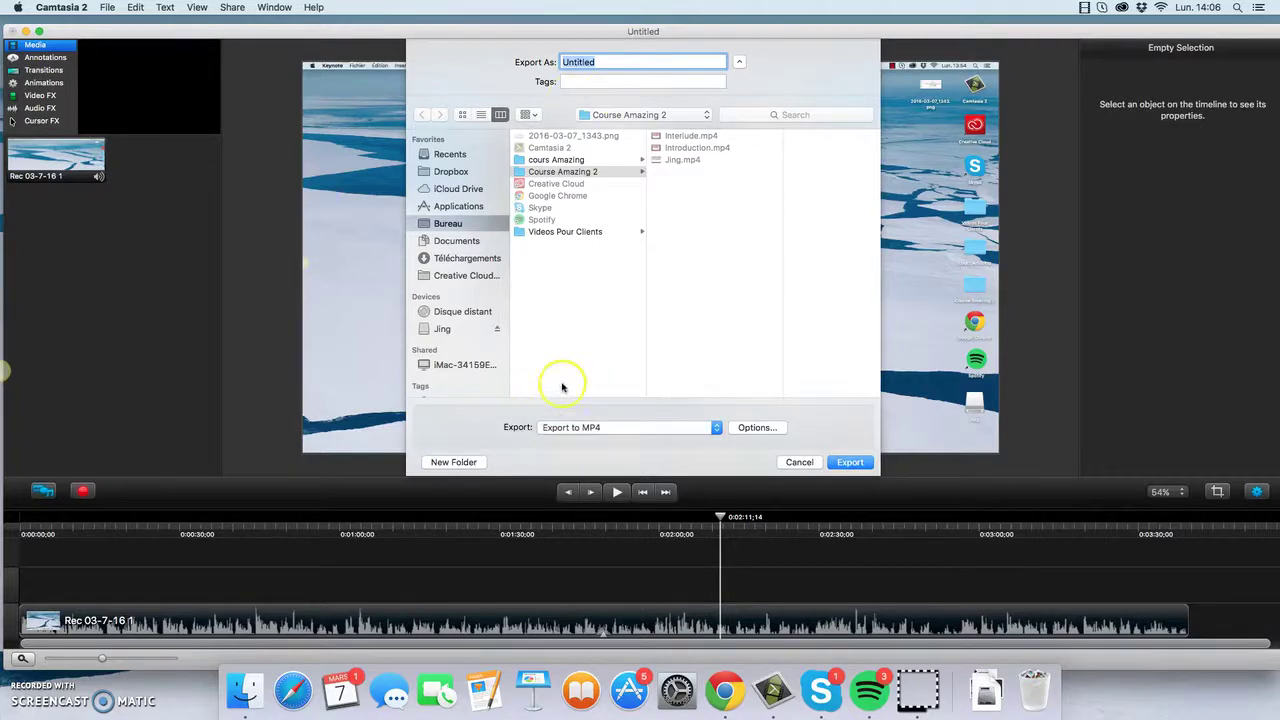
Name the exported file "PowerPoints".
text(PowerPoints)
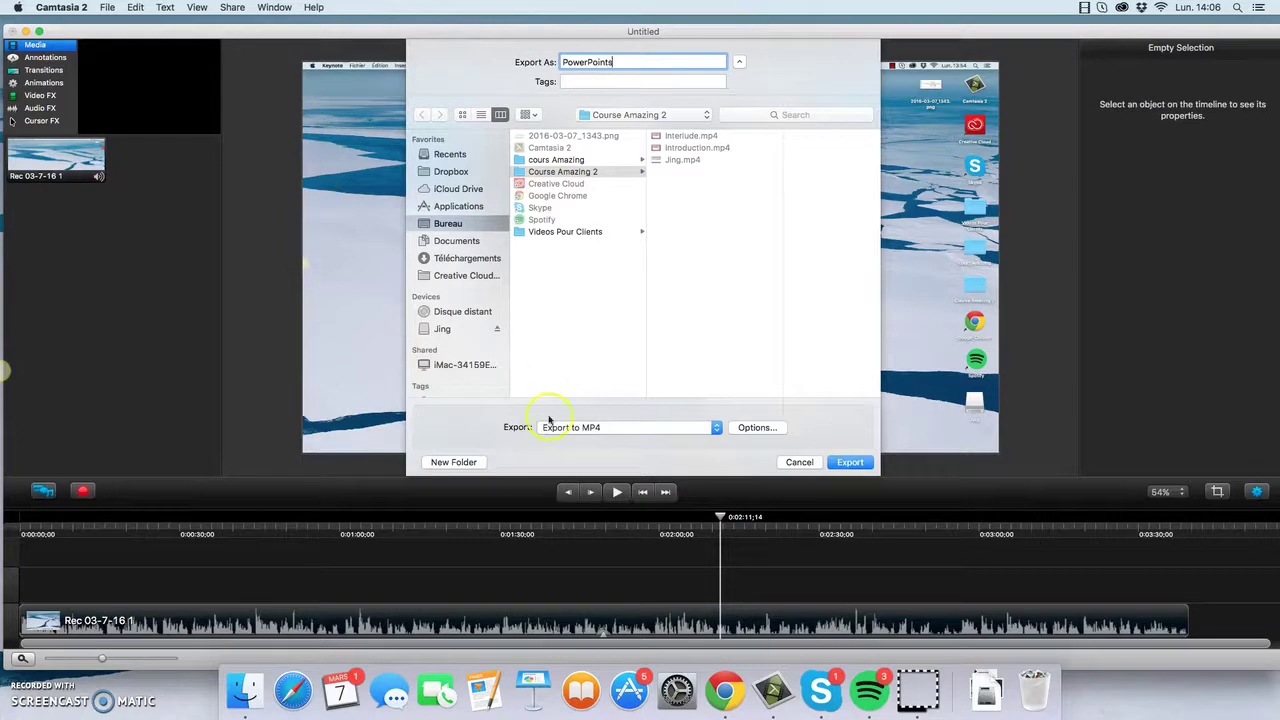
click(666, 286)
click(659, 67)
In the advanced export options, set the frame rate to 30, a key frame every 24 frames, and the highest quality.
click(752, 428)
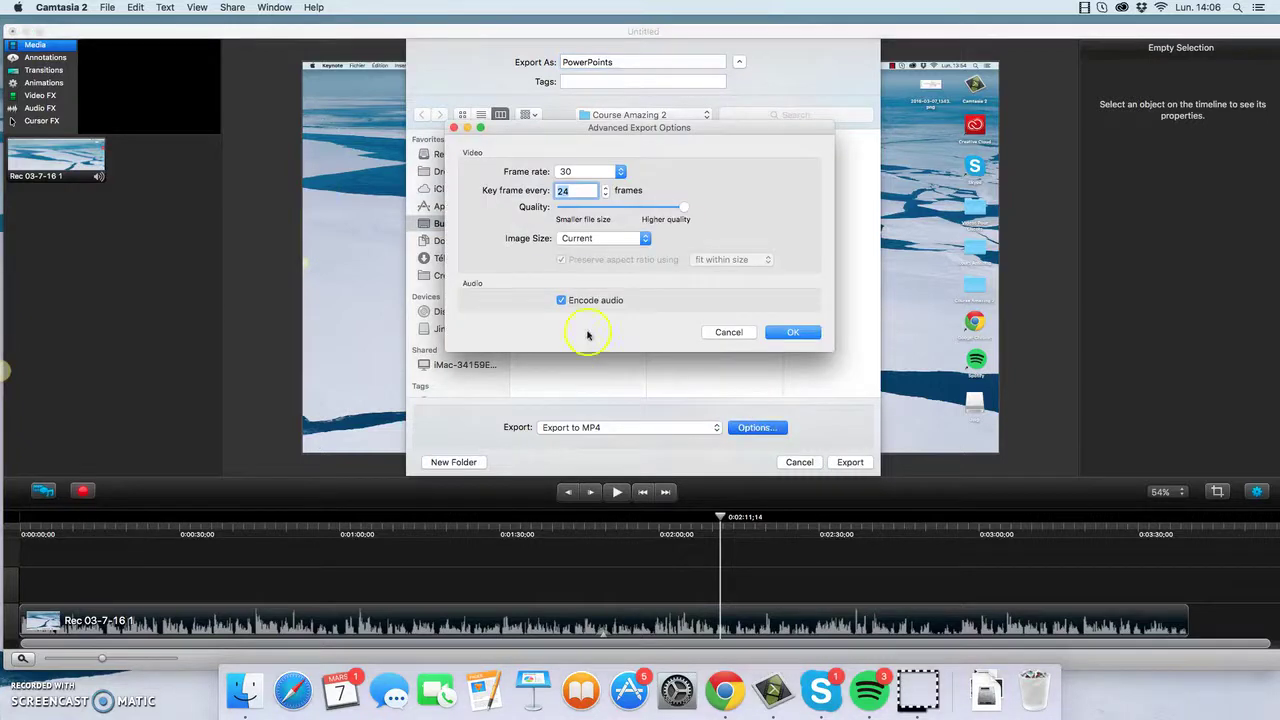
click(621, 171)
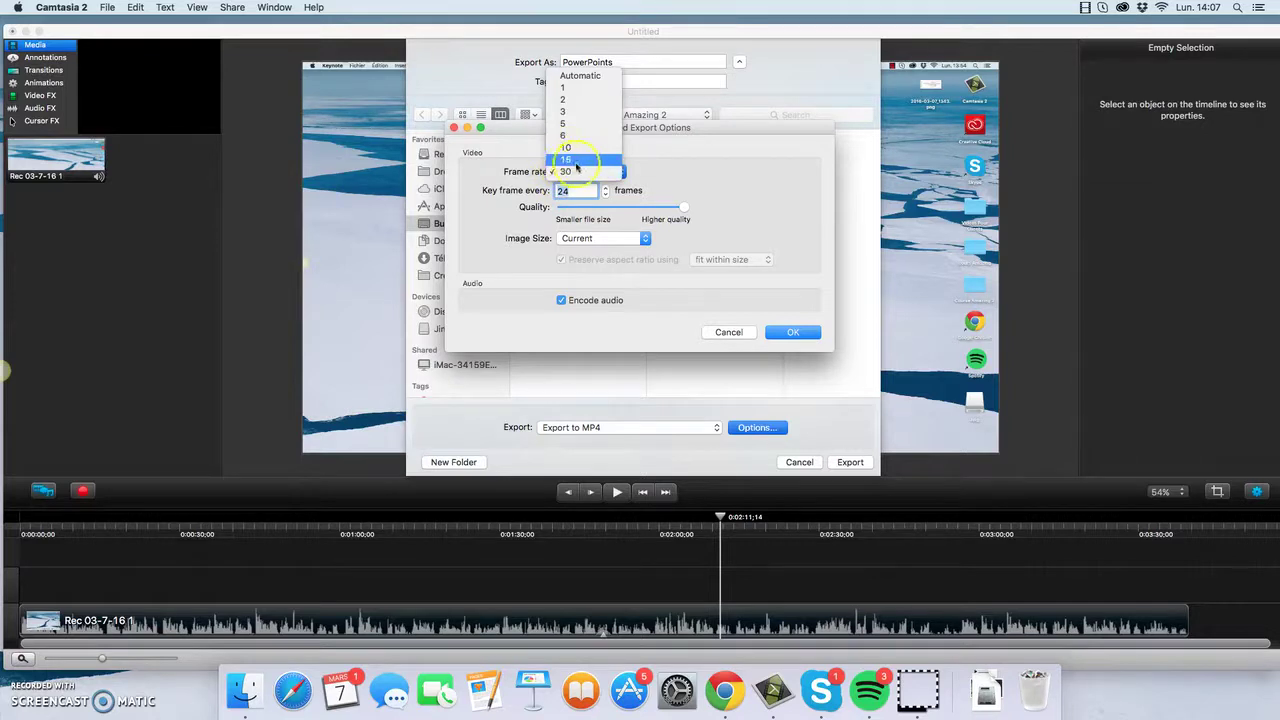
click(578, 175)
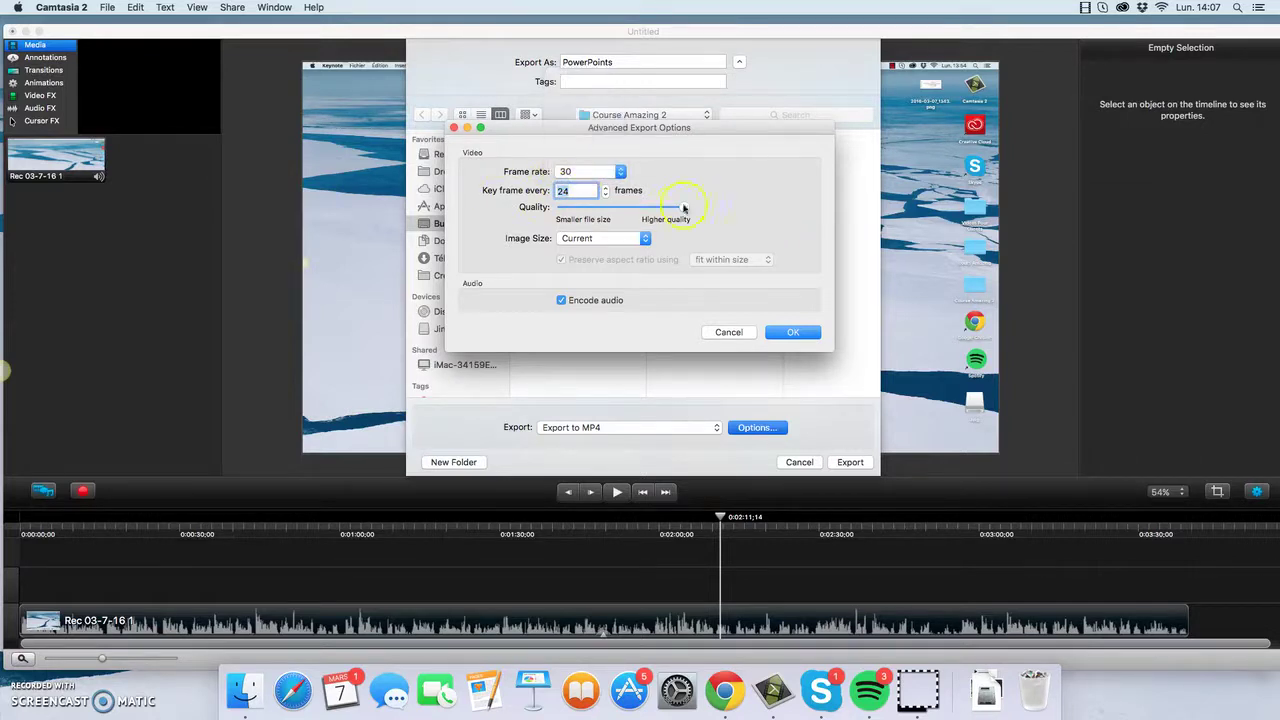
text(24)
drag(686, 210, 892, 206)
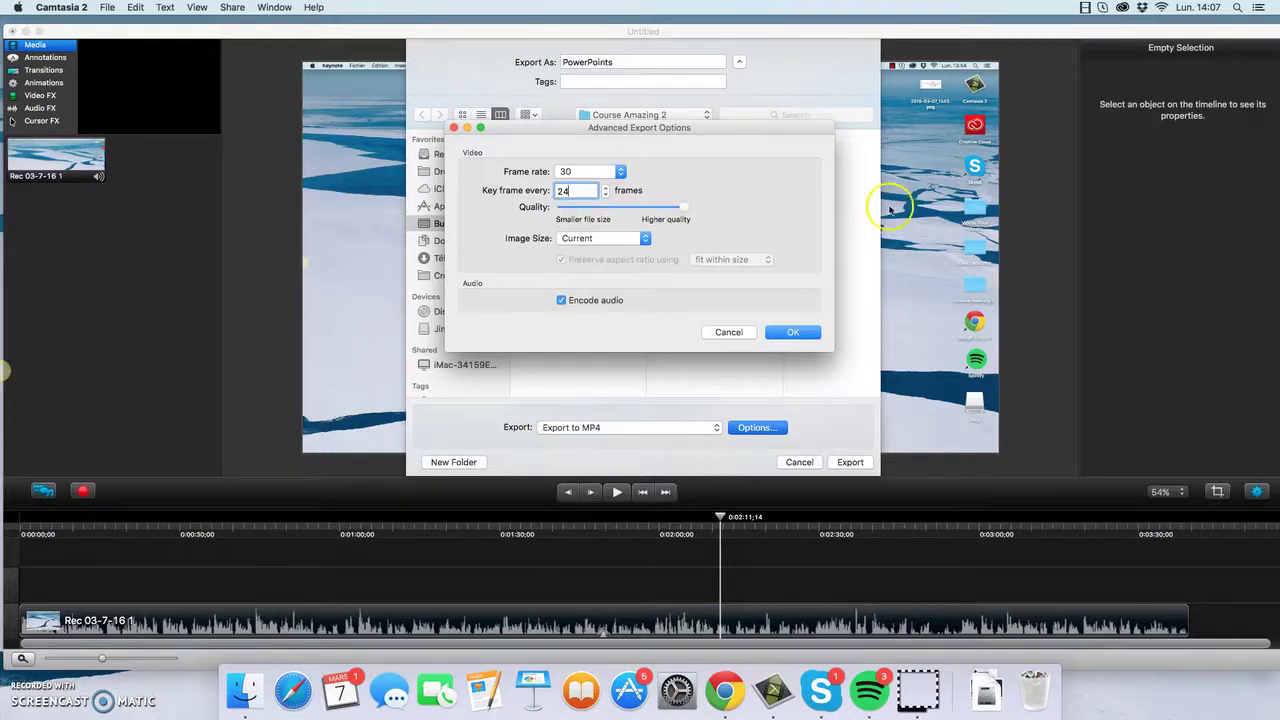
Review the available image sizes, keep Current as the export size, and accept the export options.
click(644, 240)
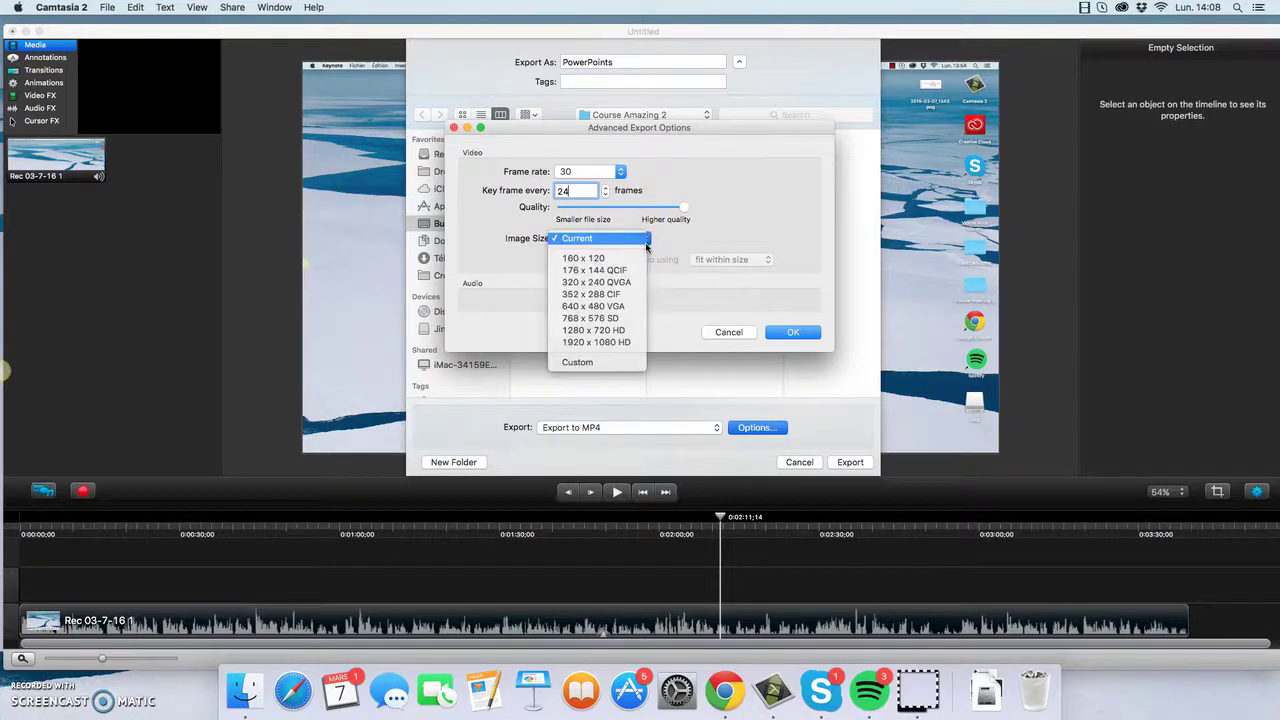
click(645, 242)
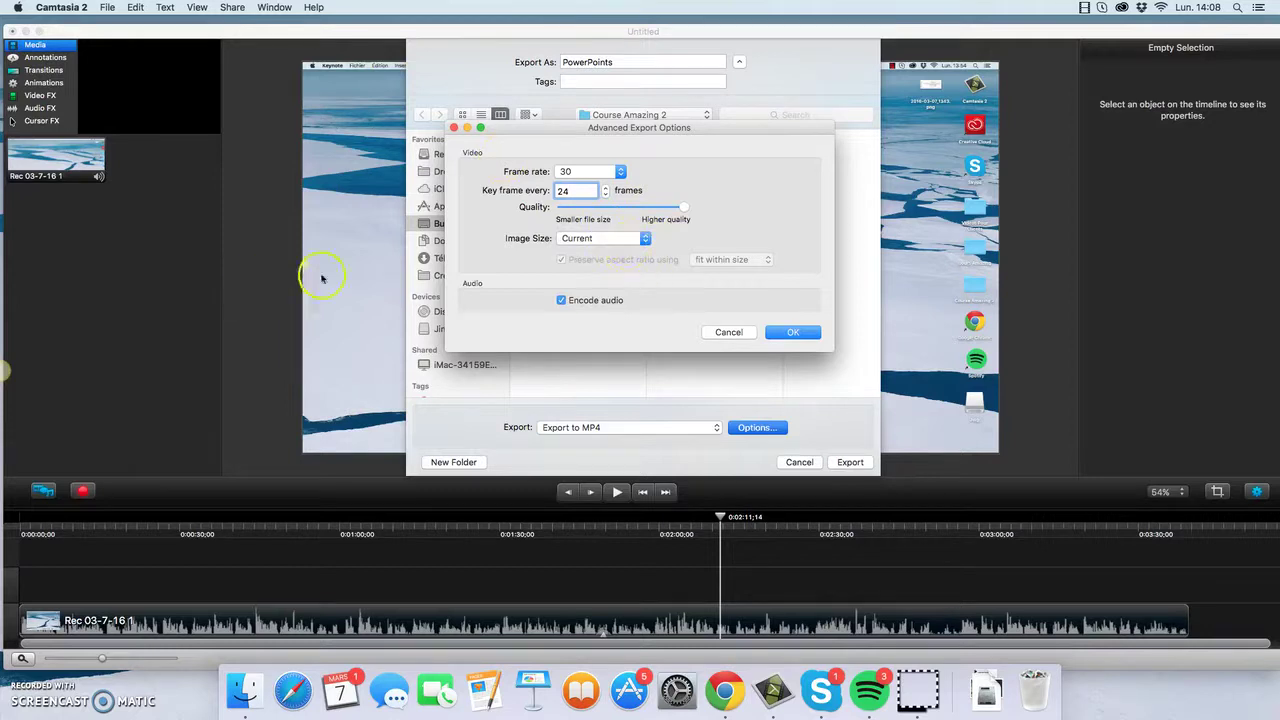
click(641, 244)
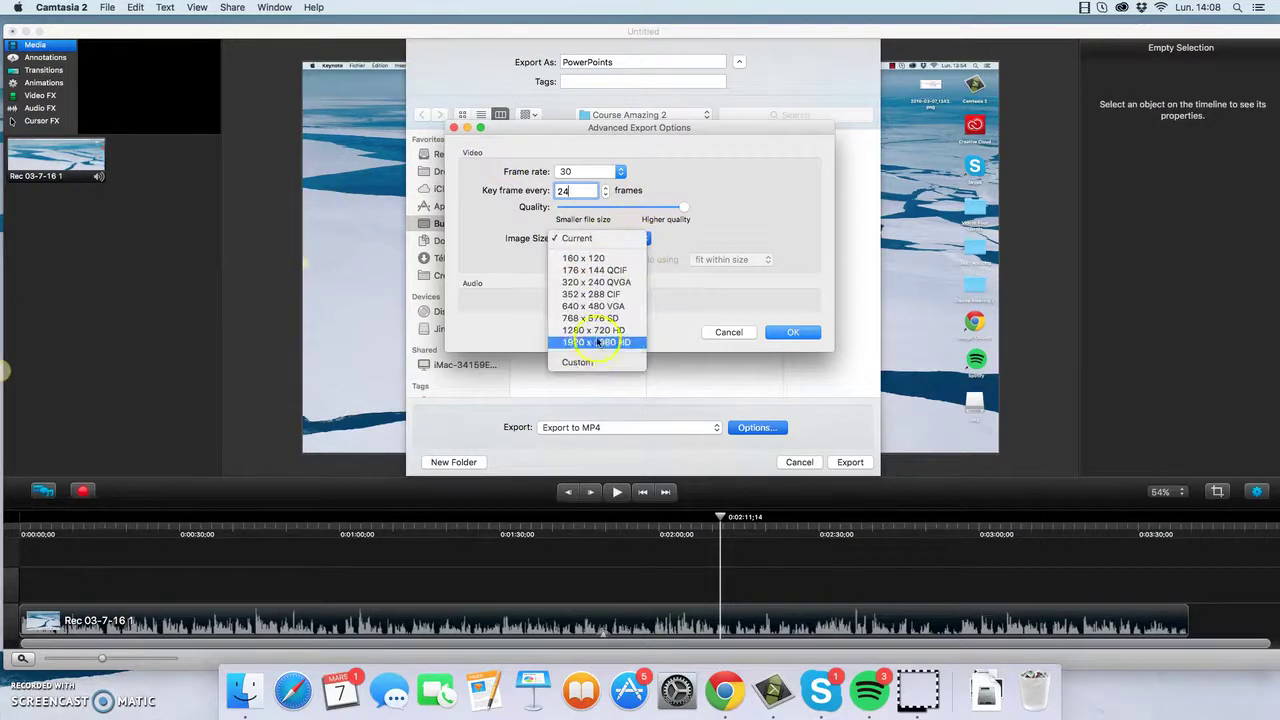
click(577, 240)
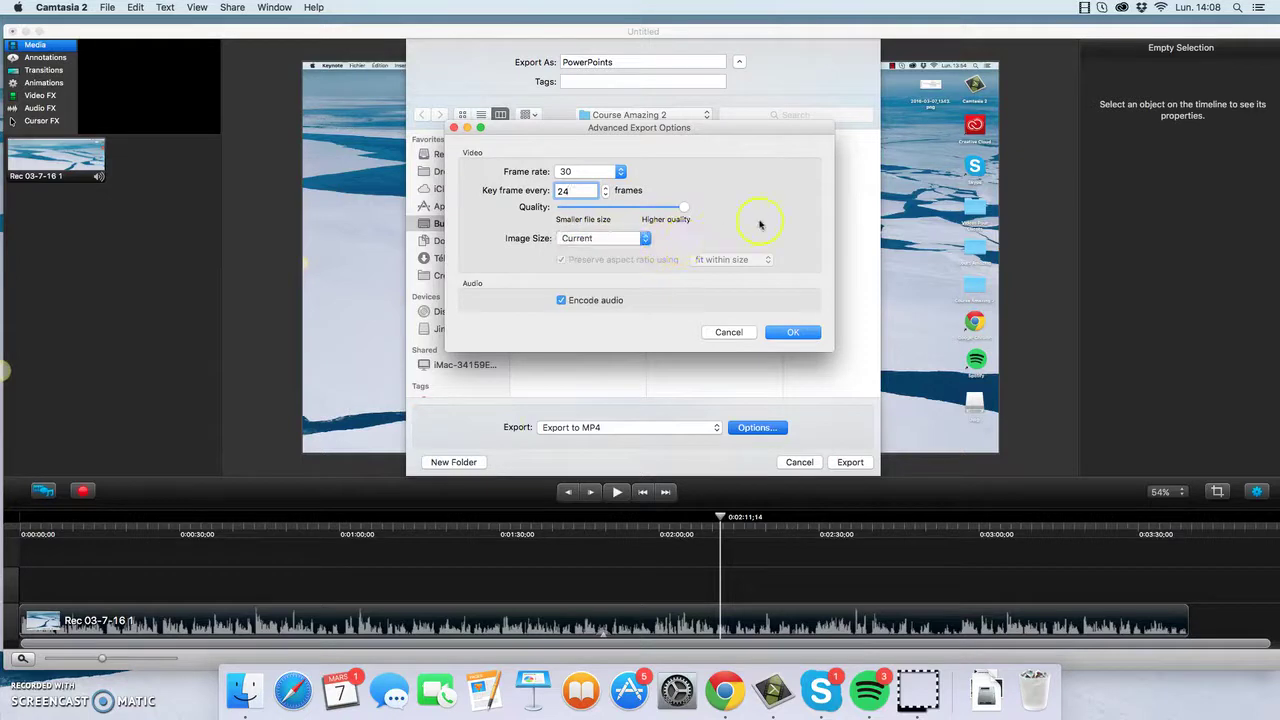
click(793, 336)
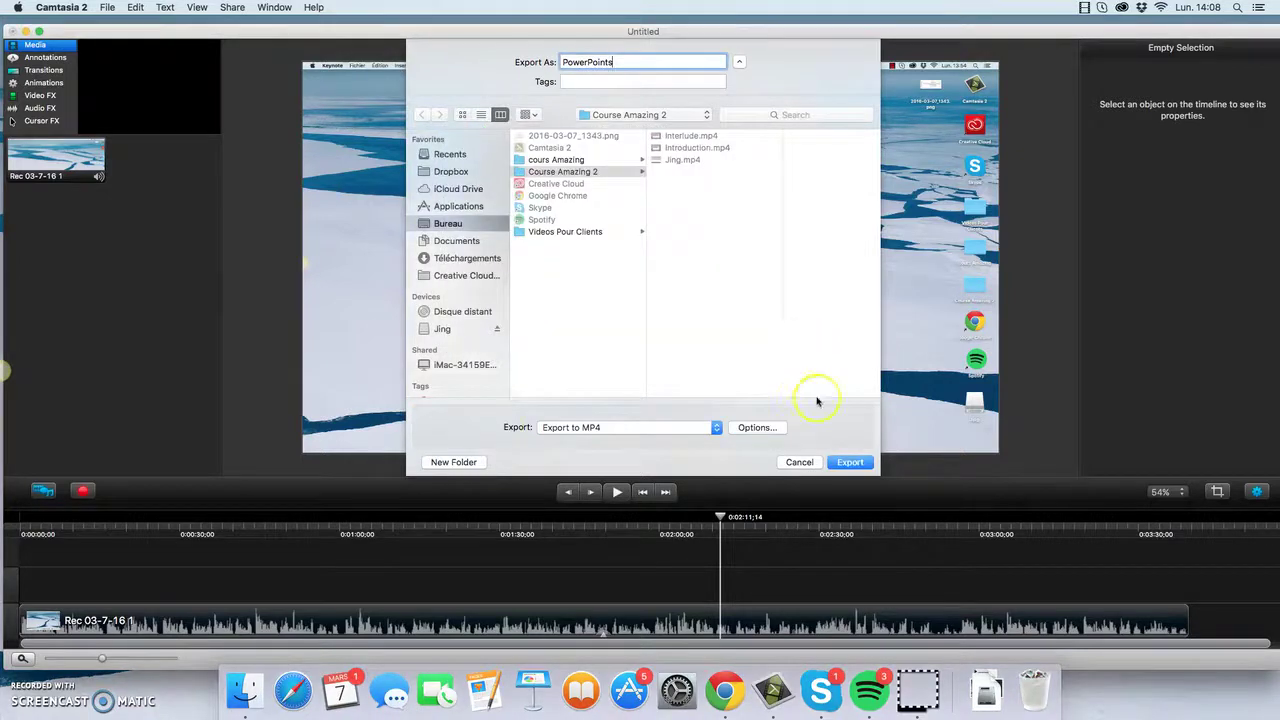
Start exporting the PowerPoints movie and switch to Screencast-O-Matic.
click(848, 463)
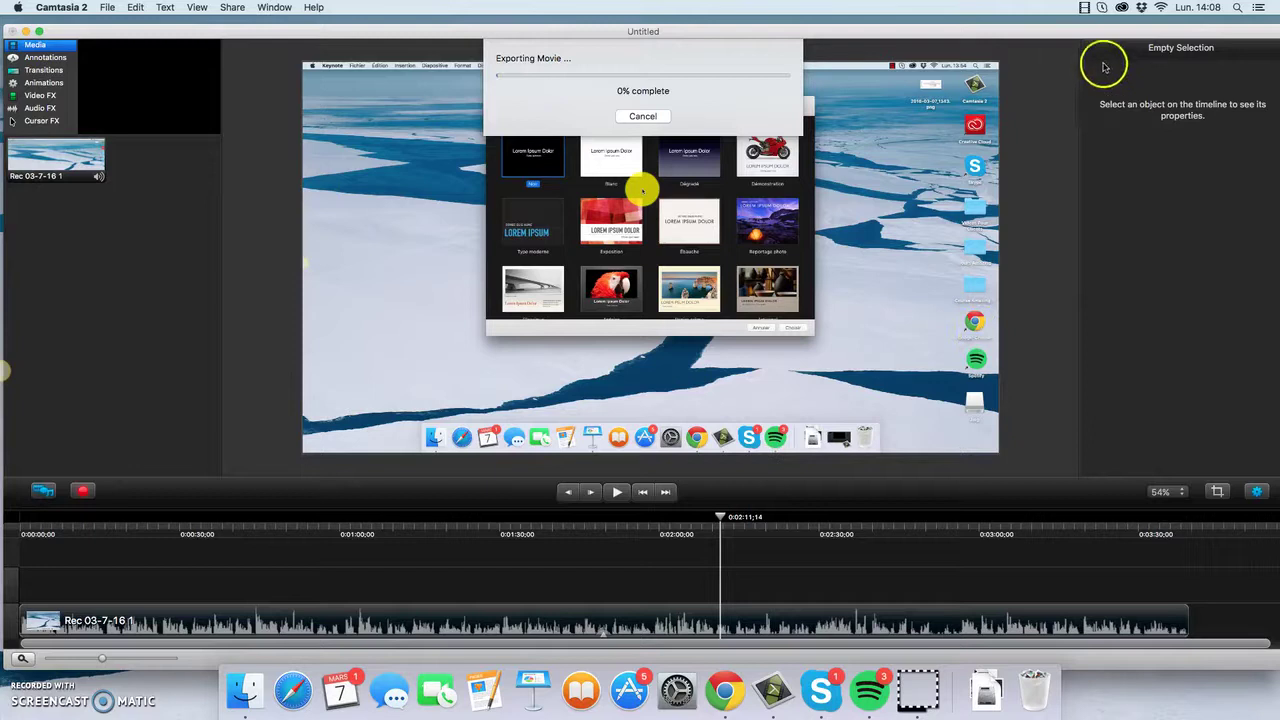
click(918, 690)
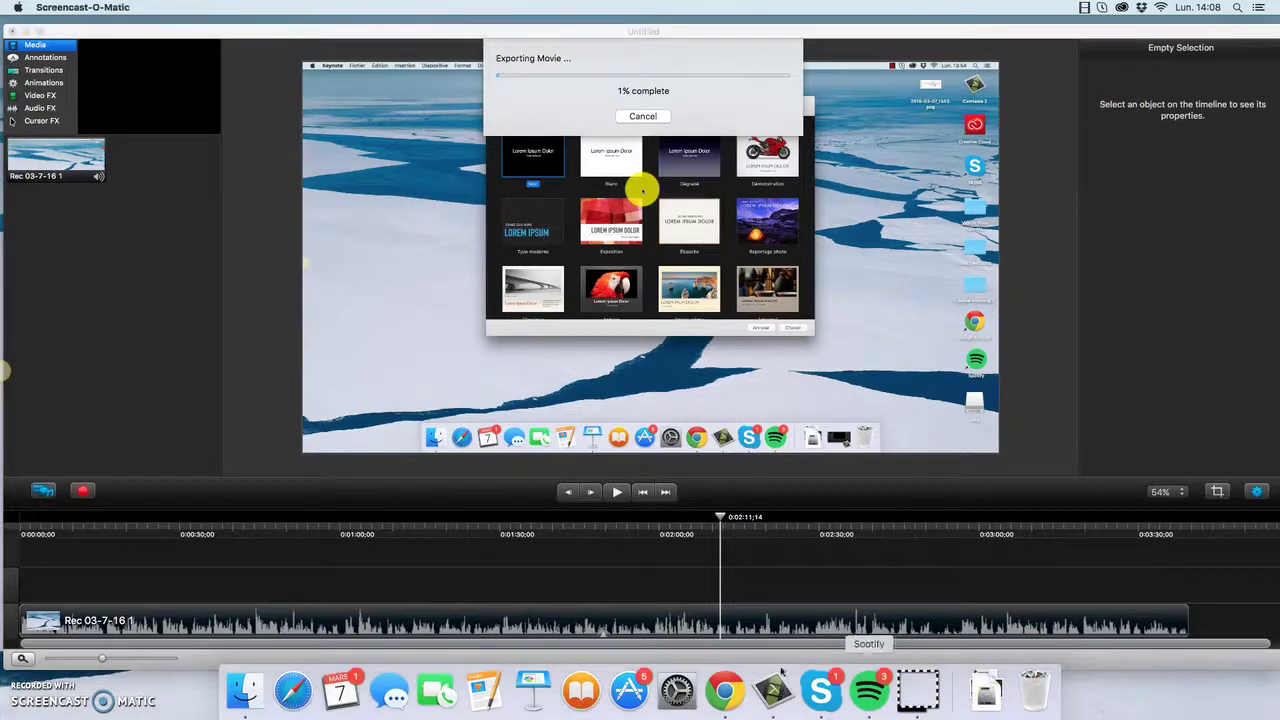